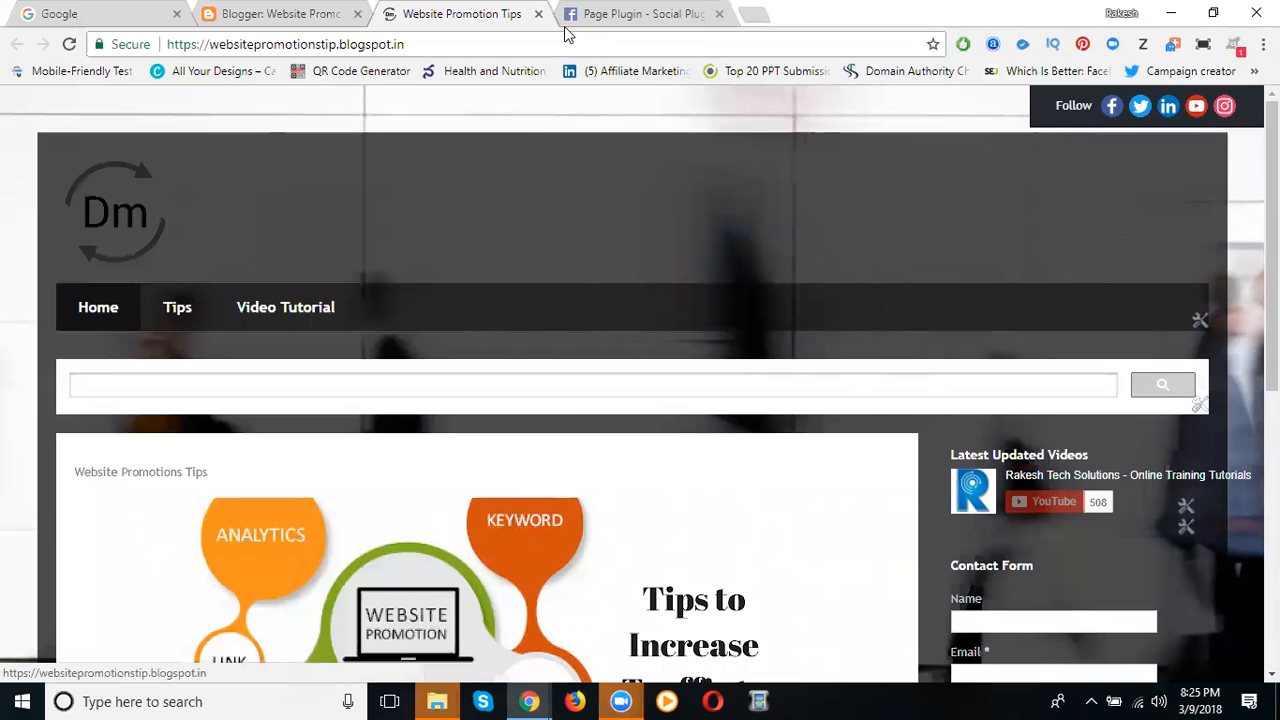
Step: Open facebook.com/digitalrakesh in a new browser tab and copy the page's address
click(627, 16)
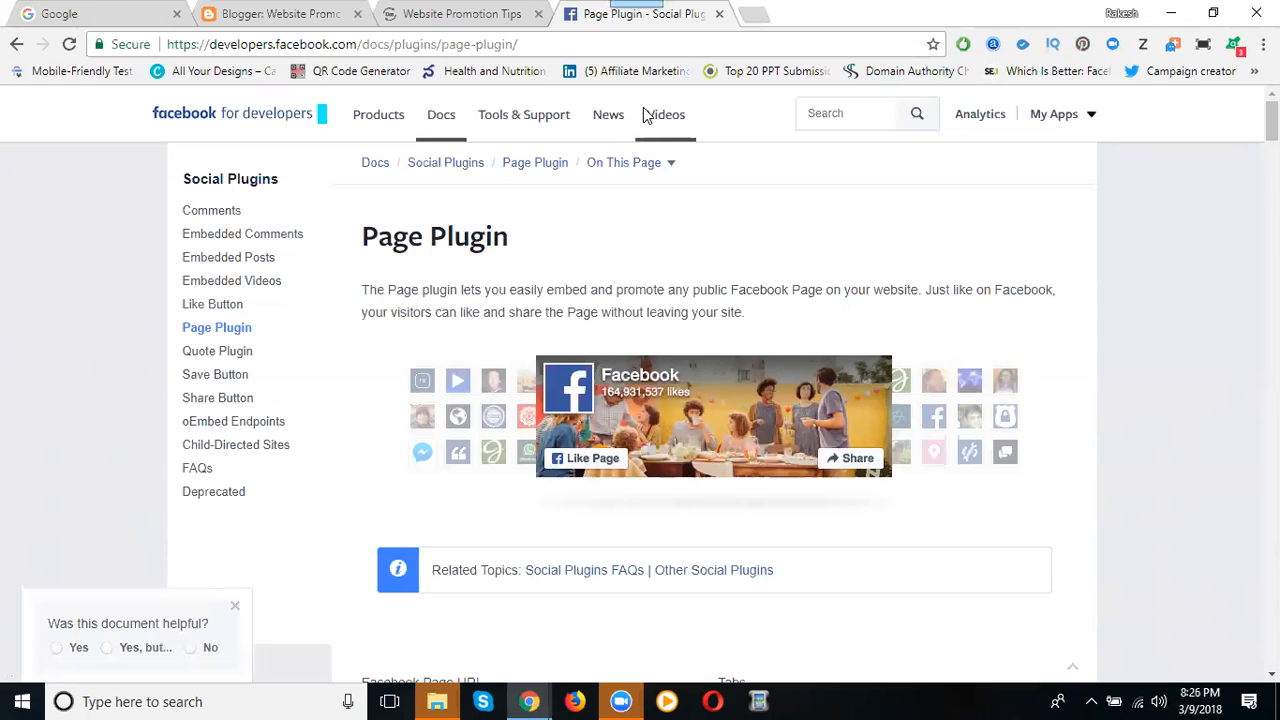
key(ctrl+t)
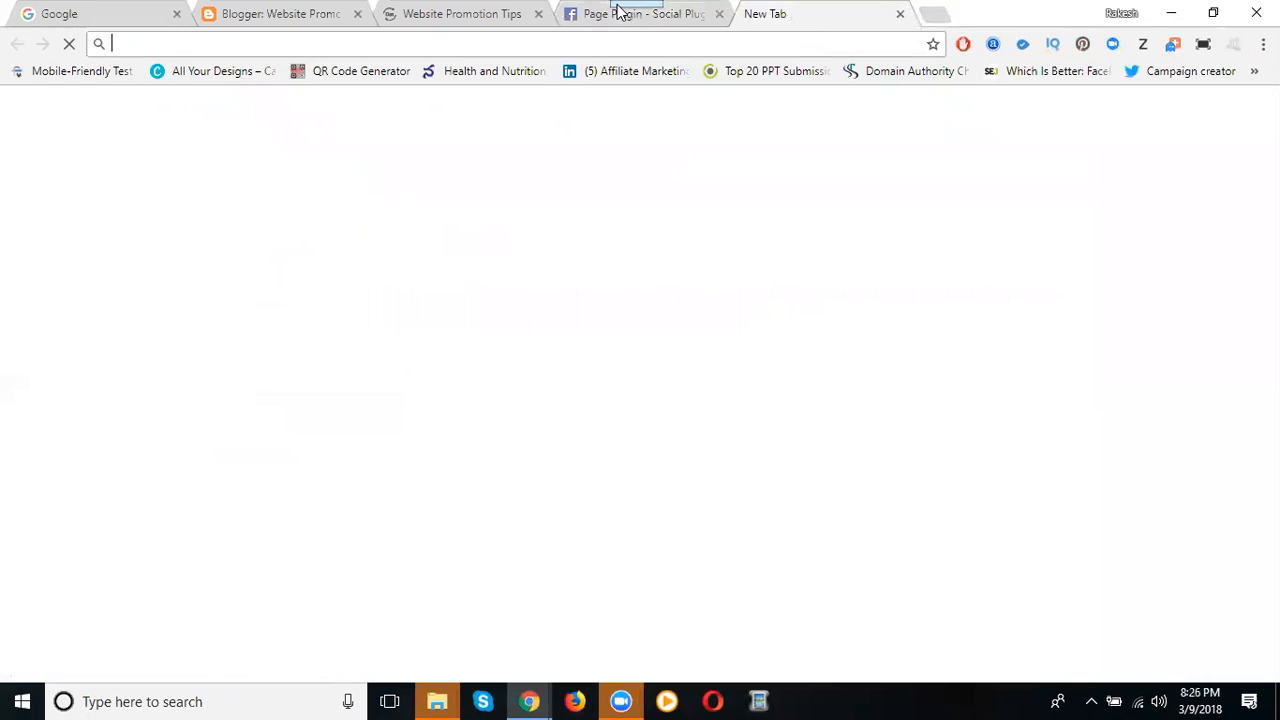
text(facebook.com/d)
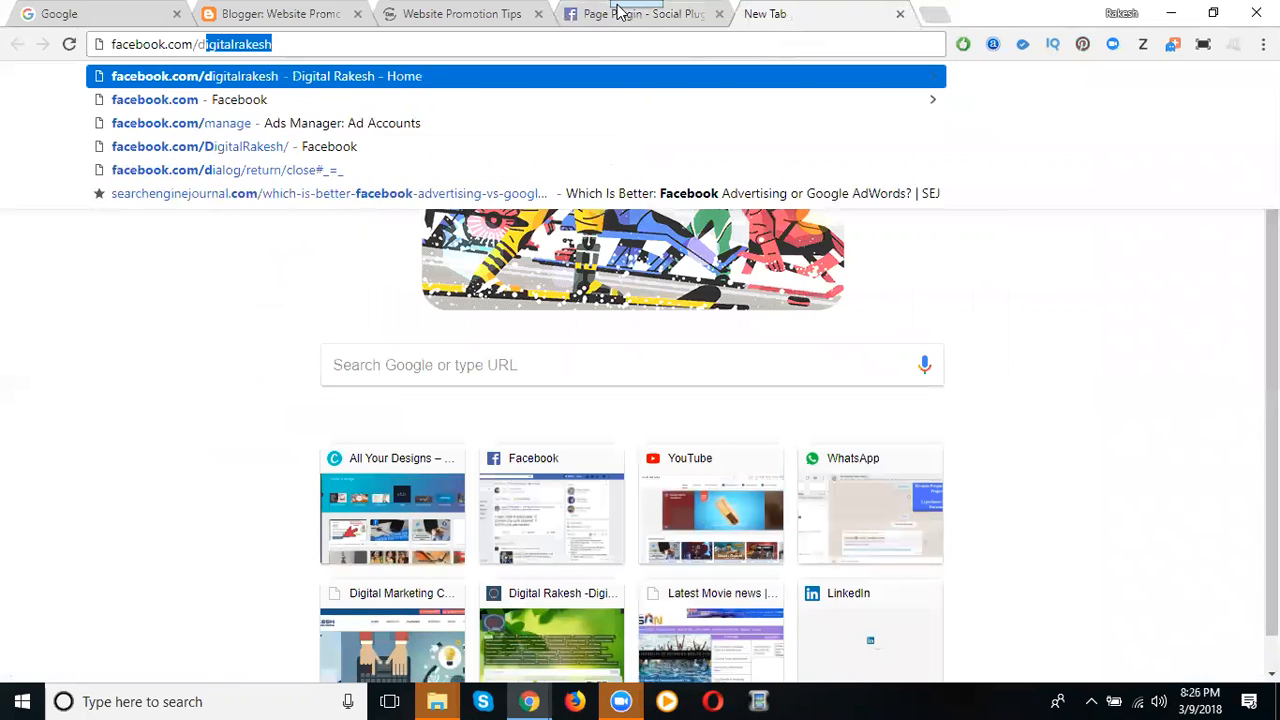
text(igi)
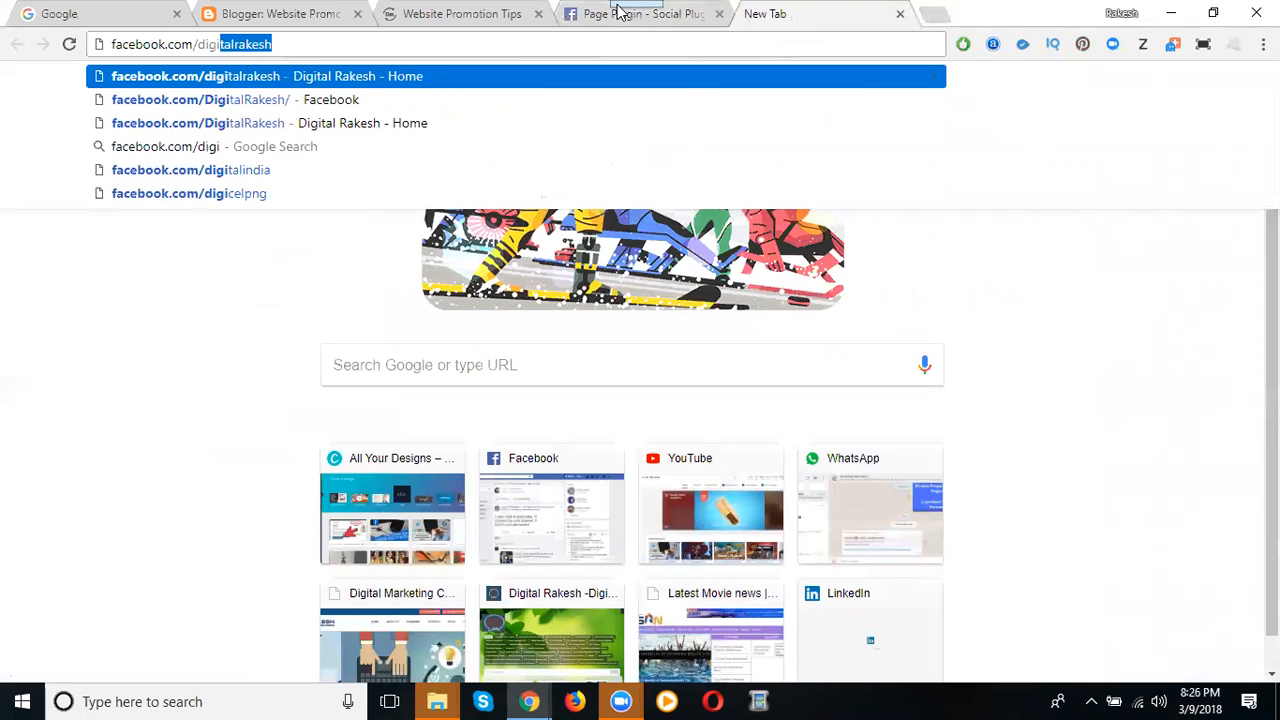
key(Return)
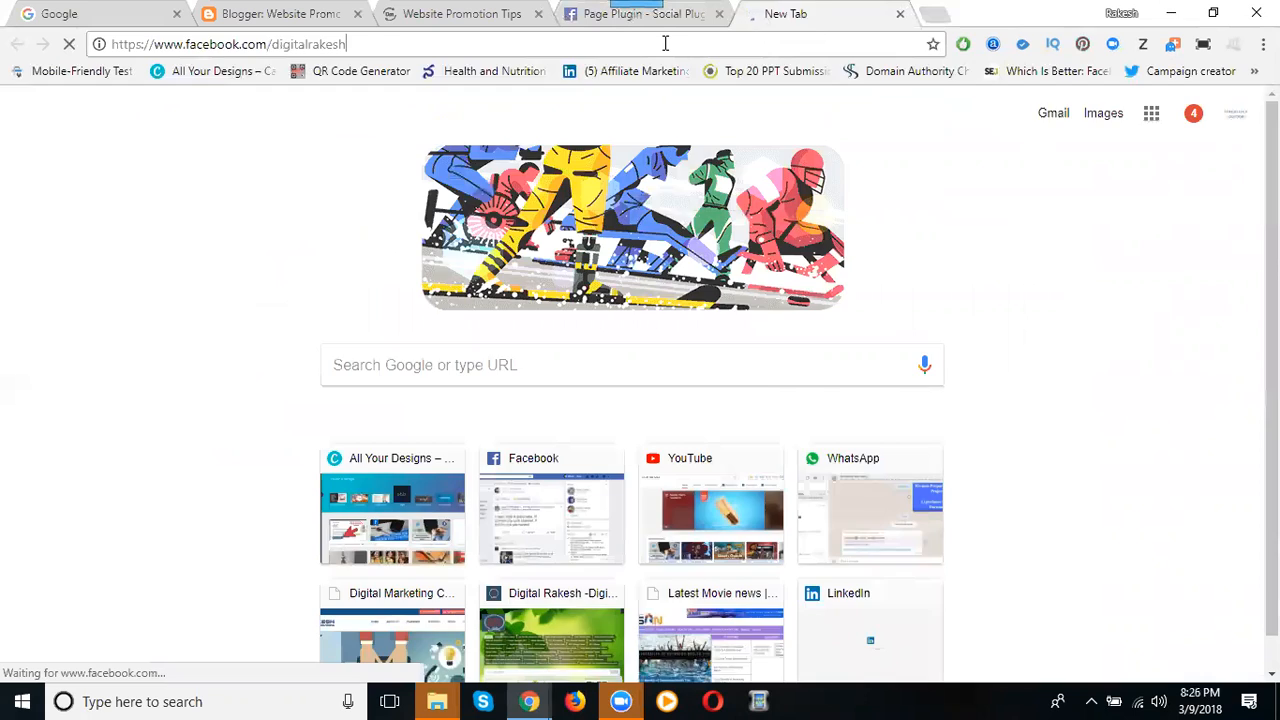
click(665, 43)
key(ctrl+c)
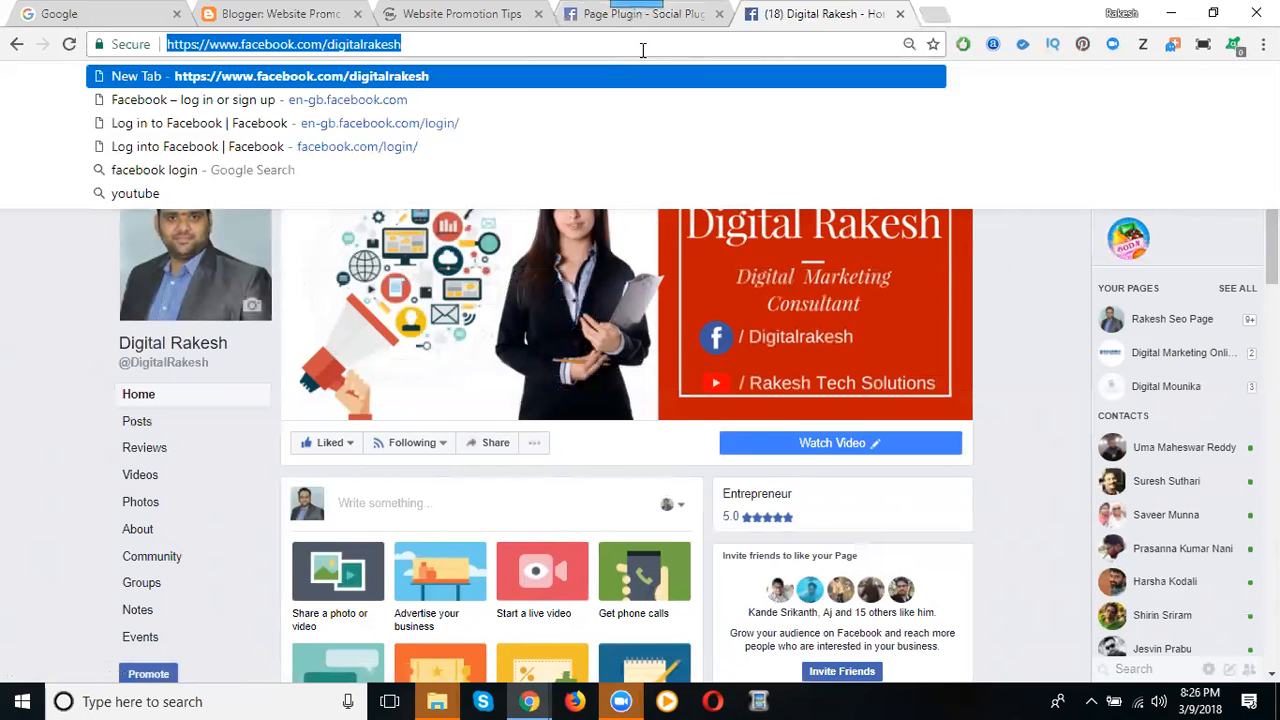
click(587, 14)
scroll(760, 237, down, 5)
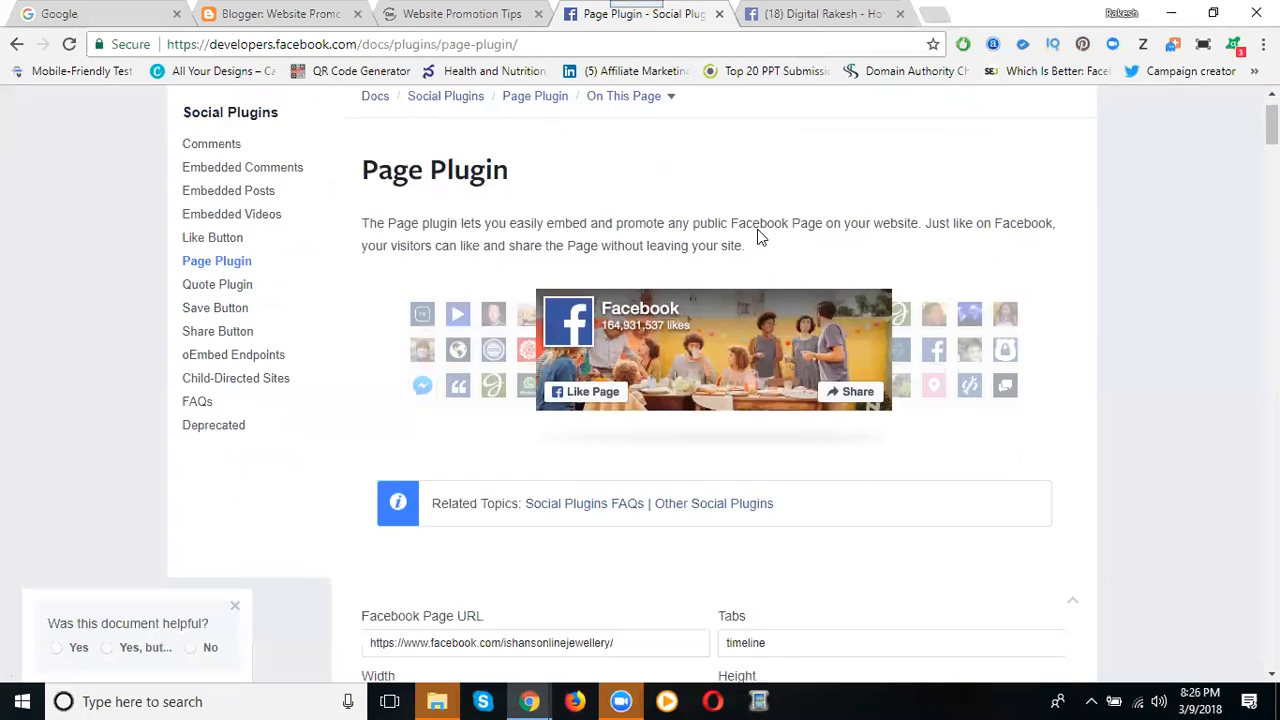
triple_click(568, 243)
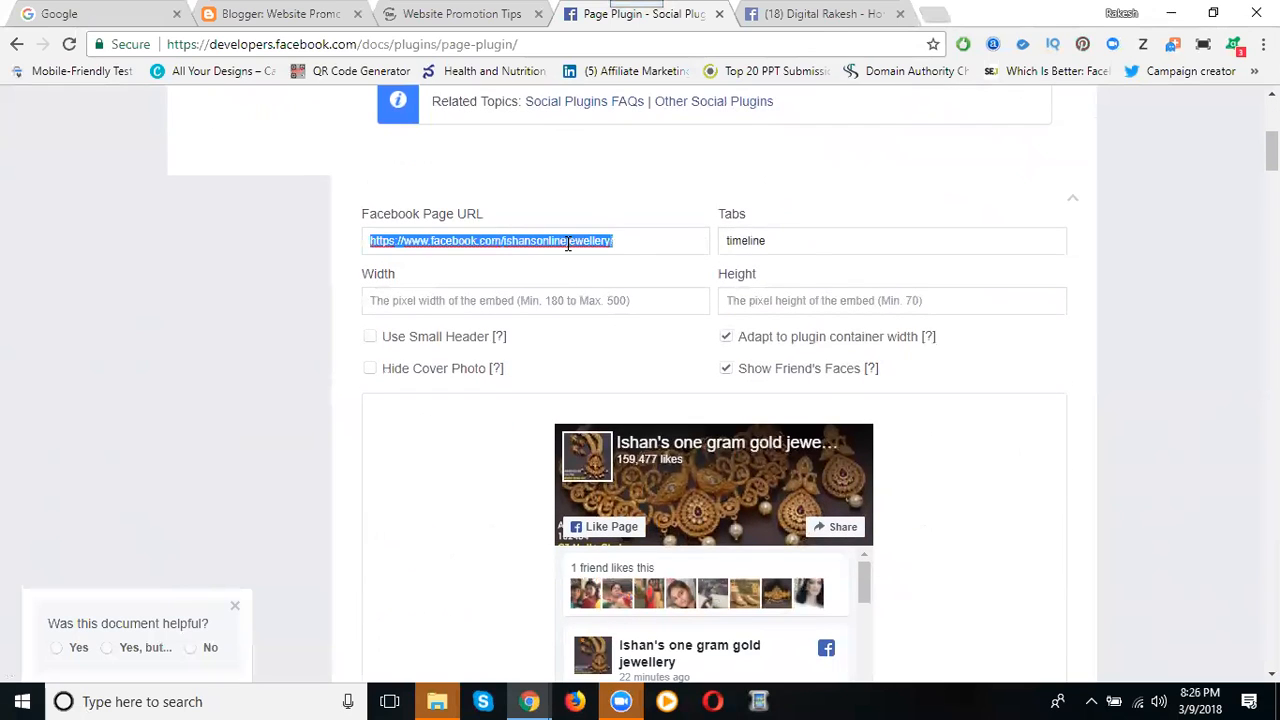
key(ctrl+v)
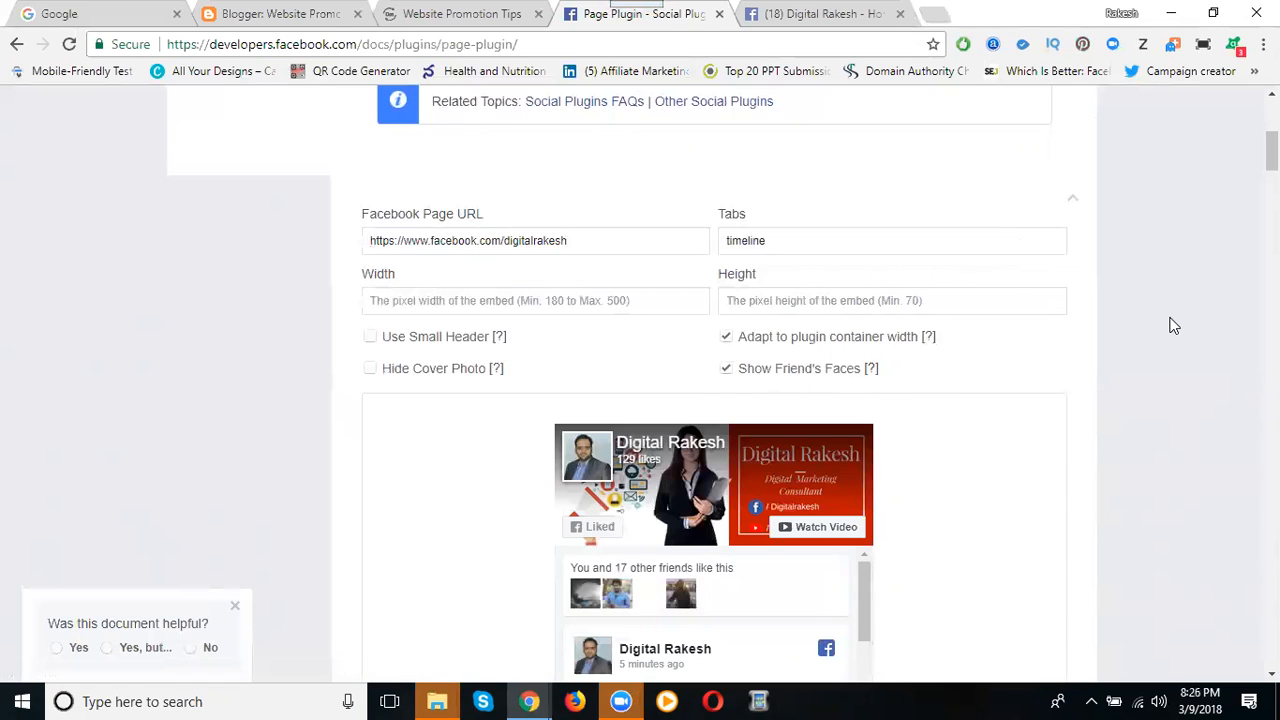
scroll(1174, 326, down, 1)
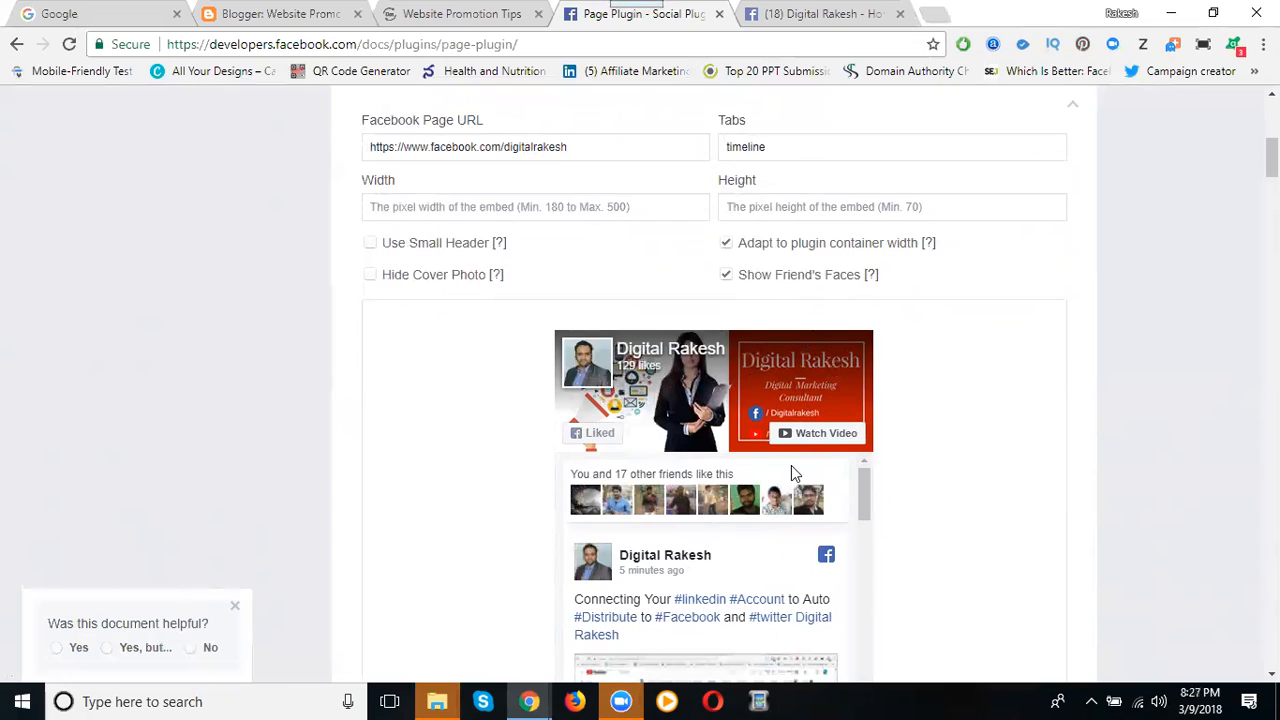
Step: Try the plugin preview with the cover photo hidden and with friends' faces off, restoring each option
click(409, 280)
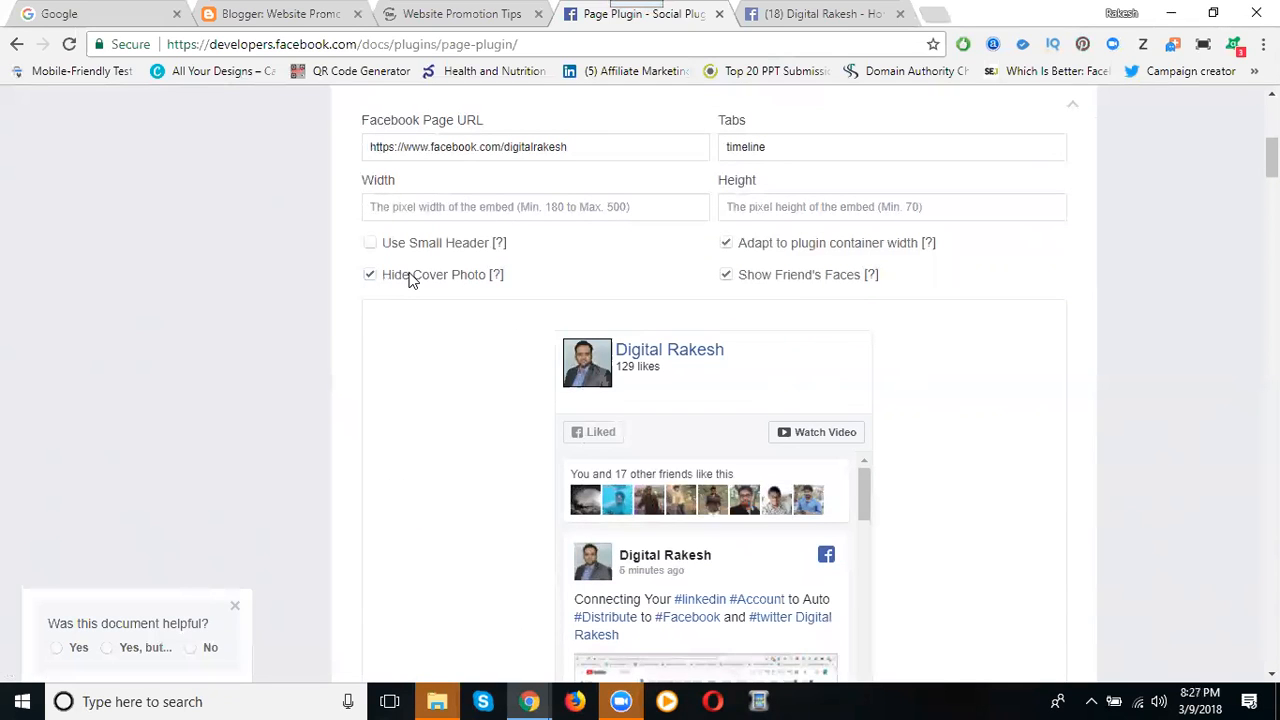
click(409, 279)
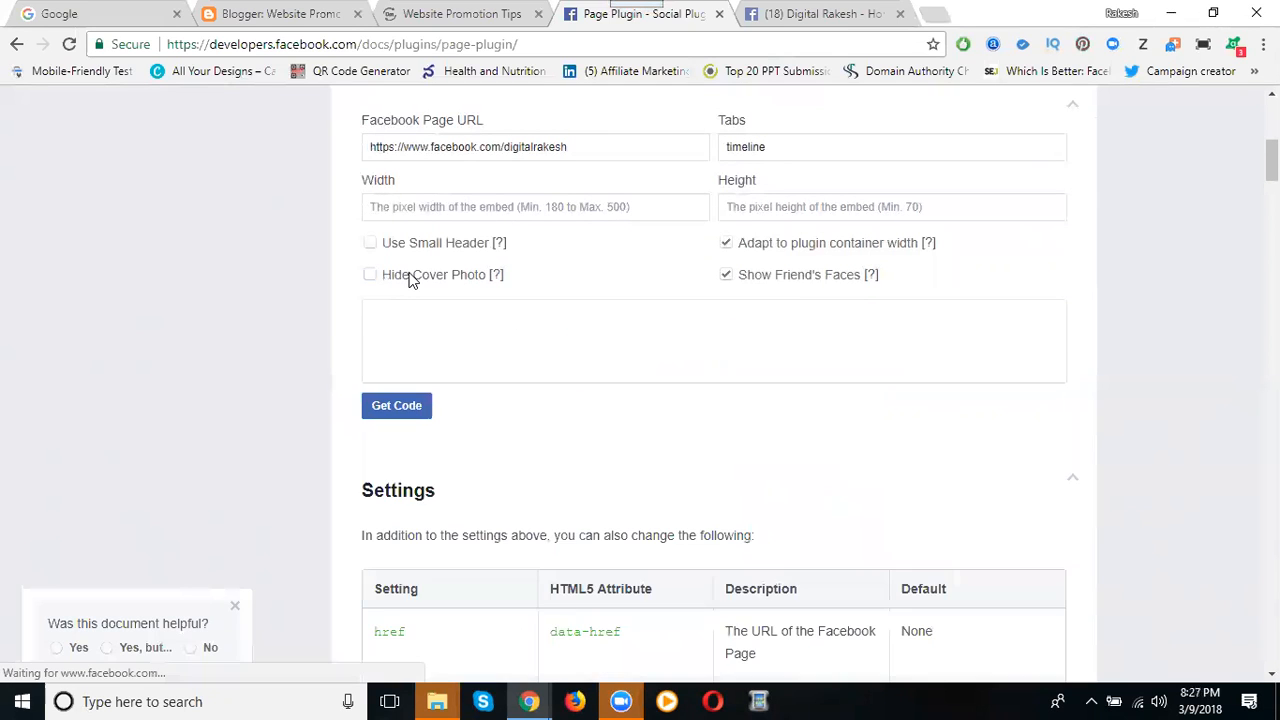
click(744, 280)
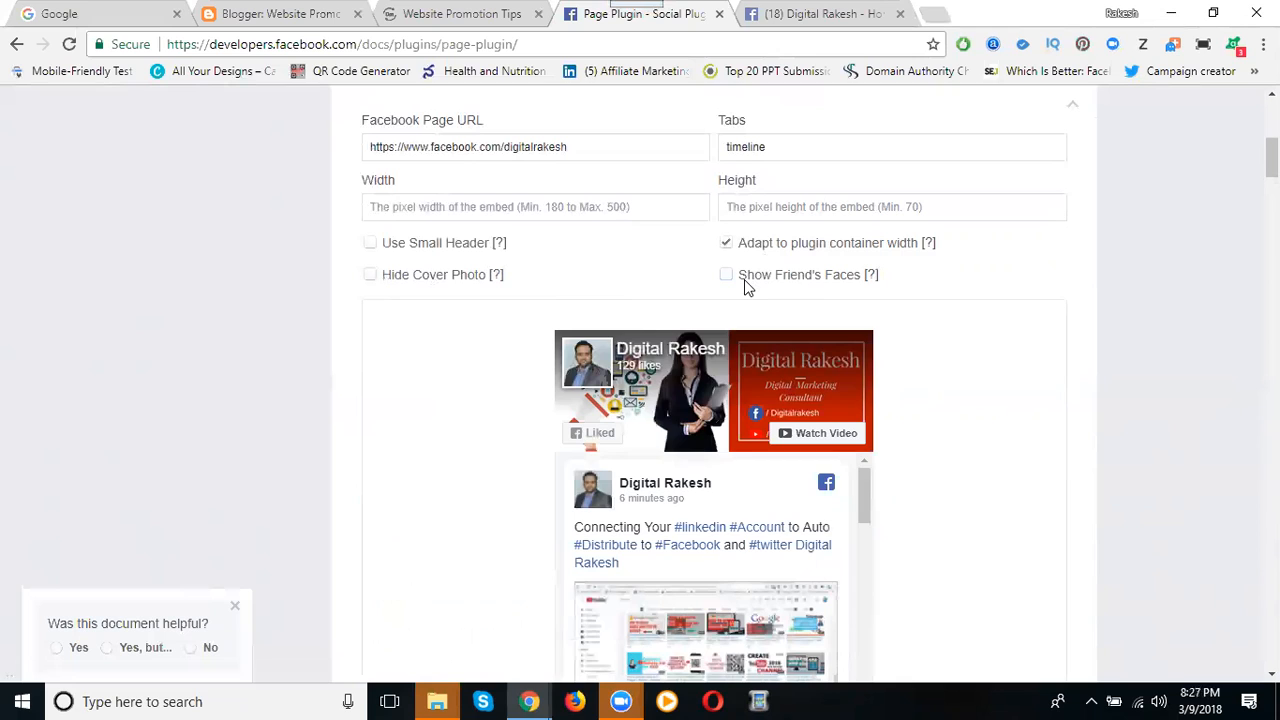
click(744, 279)
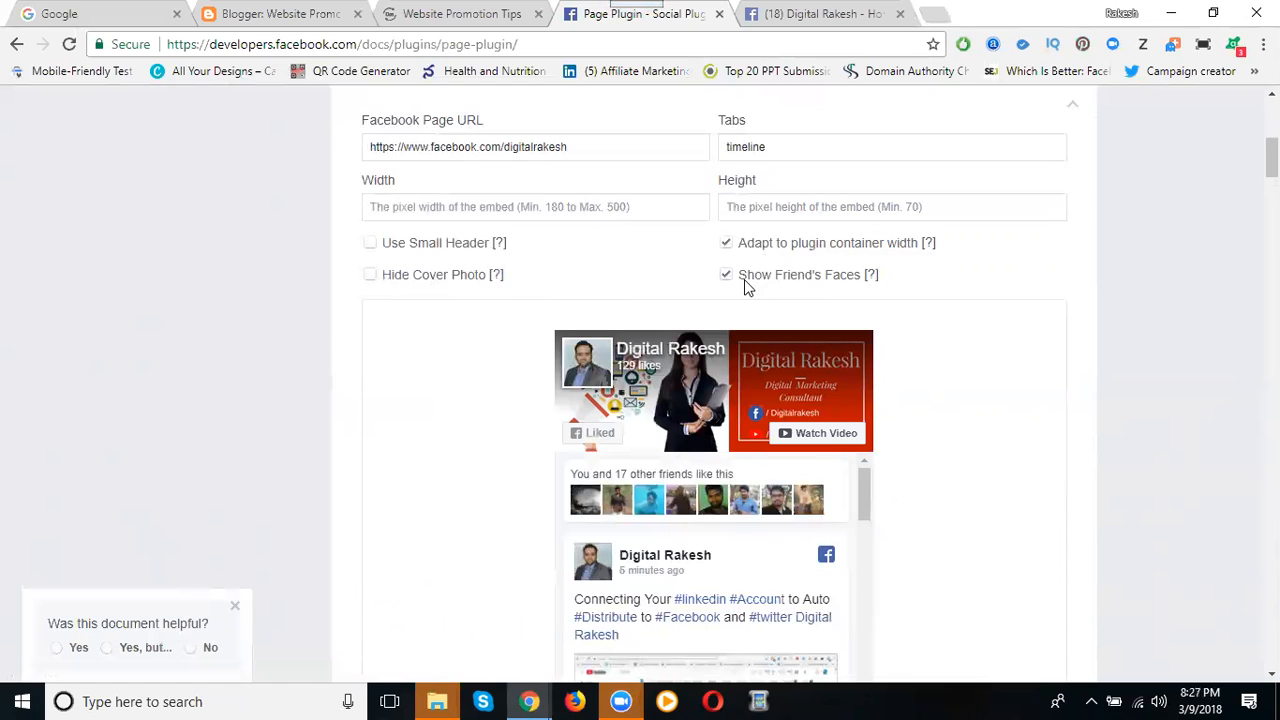
Step: Generate the Page Plugin code and copy the Step 3 fb-page div snippet from the JavaScript SDK version
scroll(744, 279, down, 1)
scroll(745, 284, down, 2)
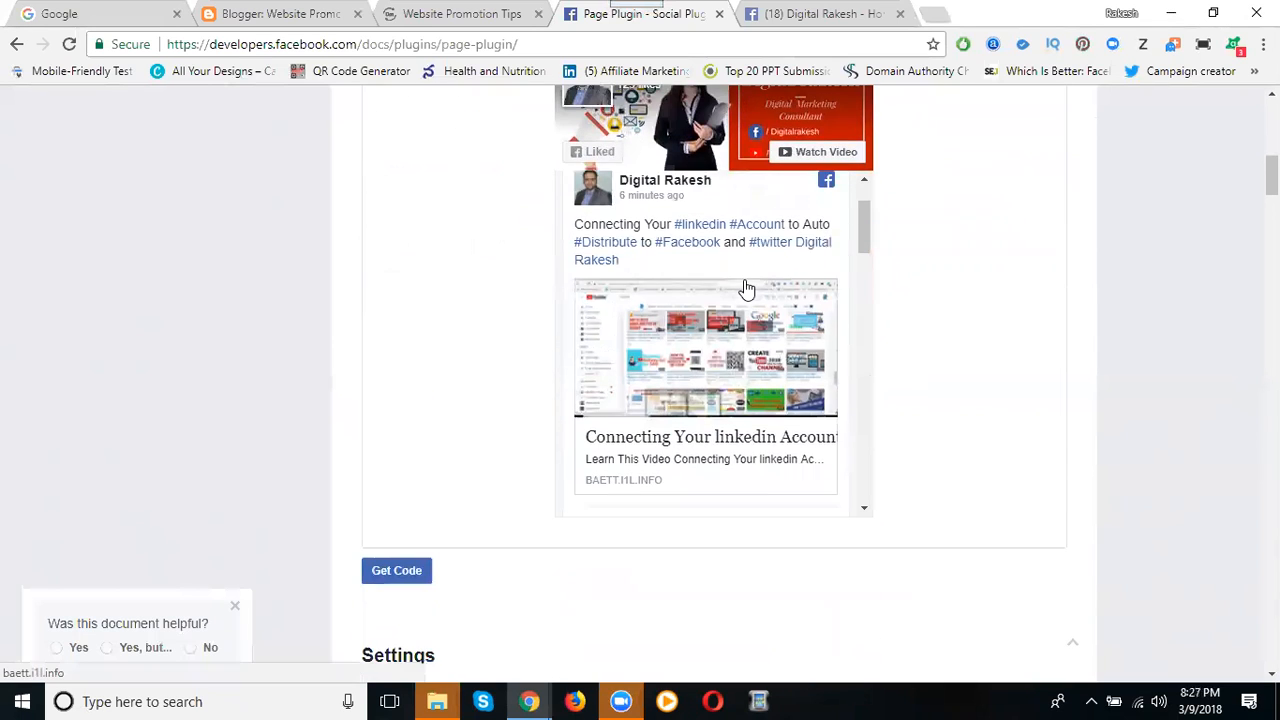
scroll(744, 286, down, 1)
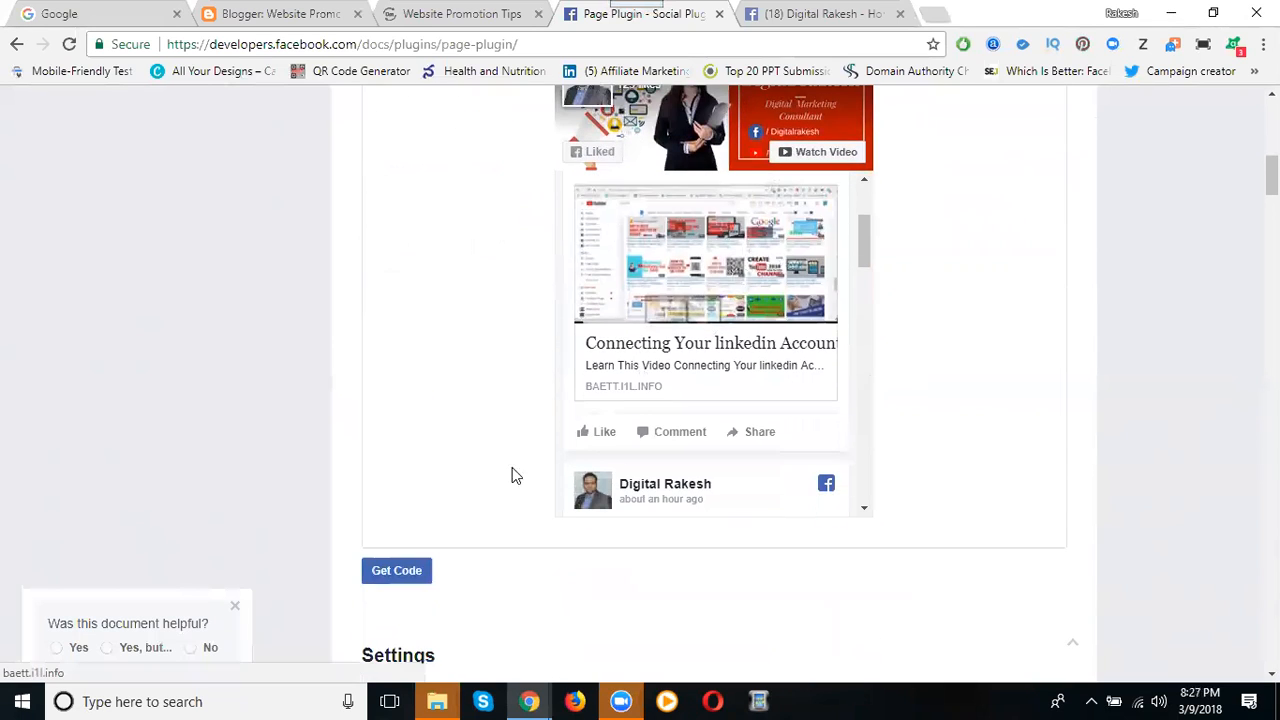
click(399, 570)
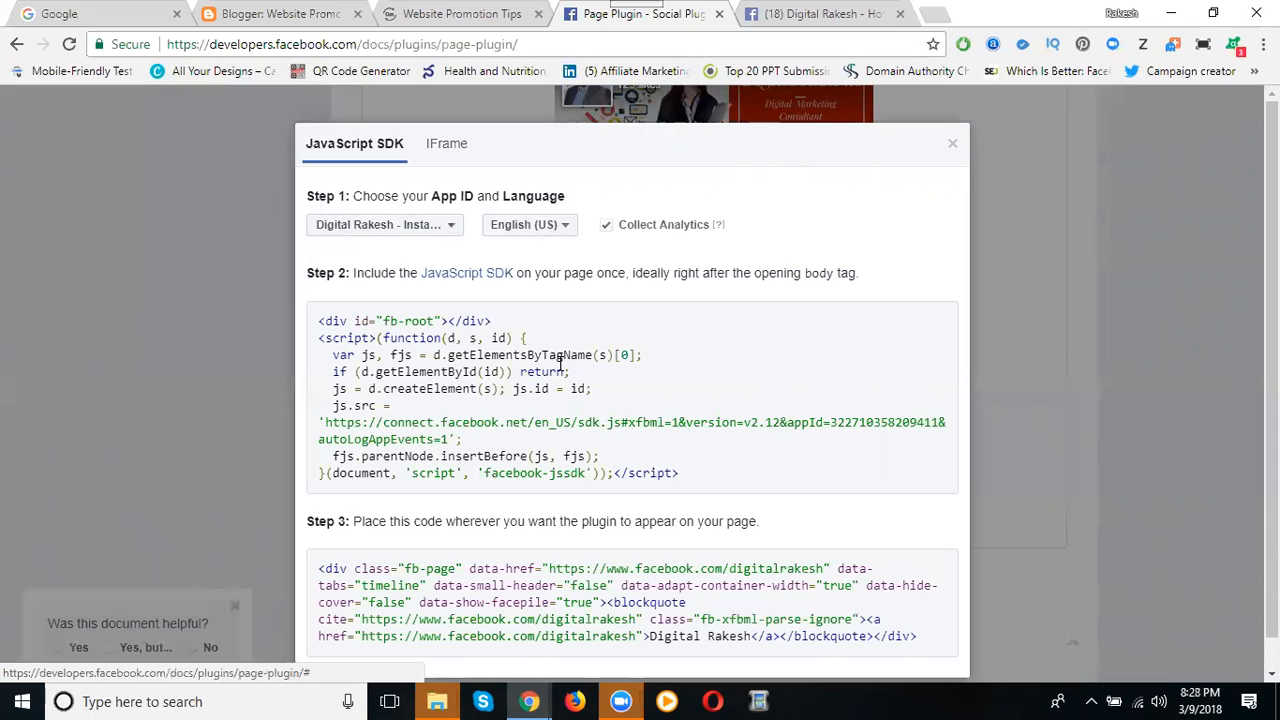
scroll(429, 503, down, 1)
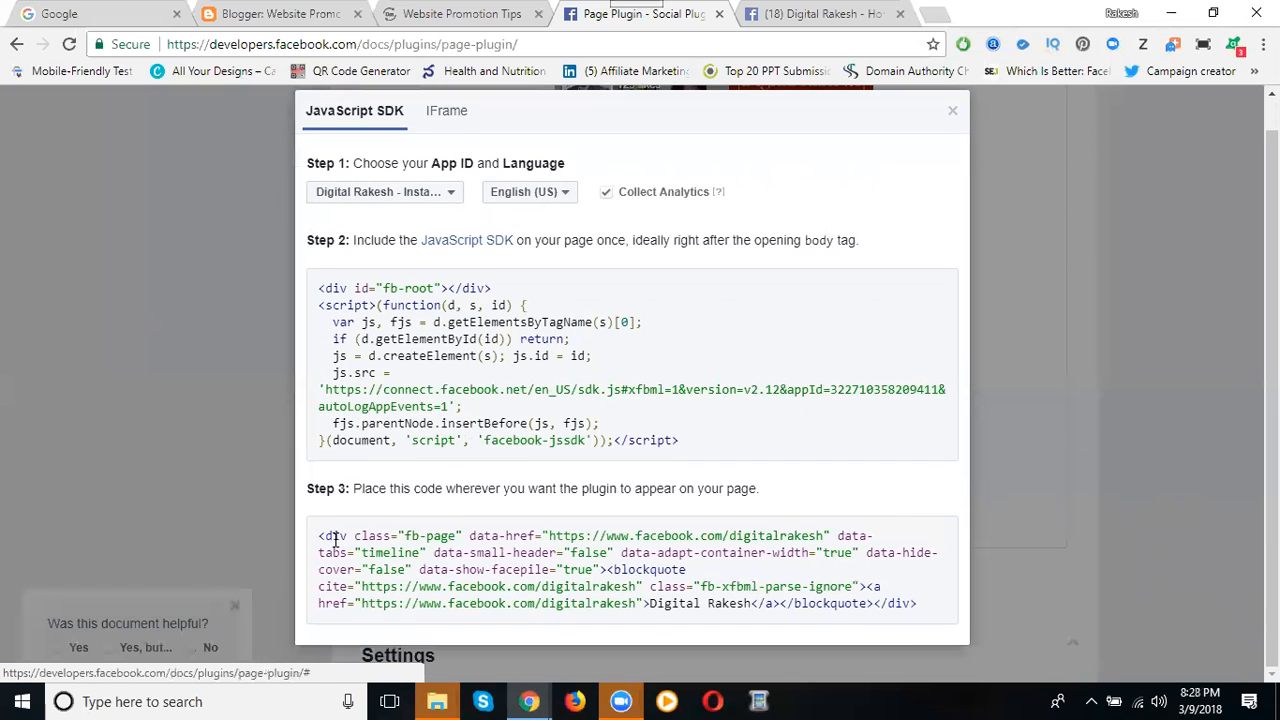
drag(318, 537, 921, 620)
key(ctrl+c)
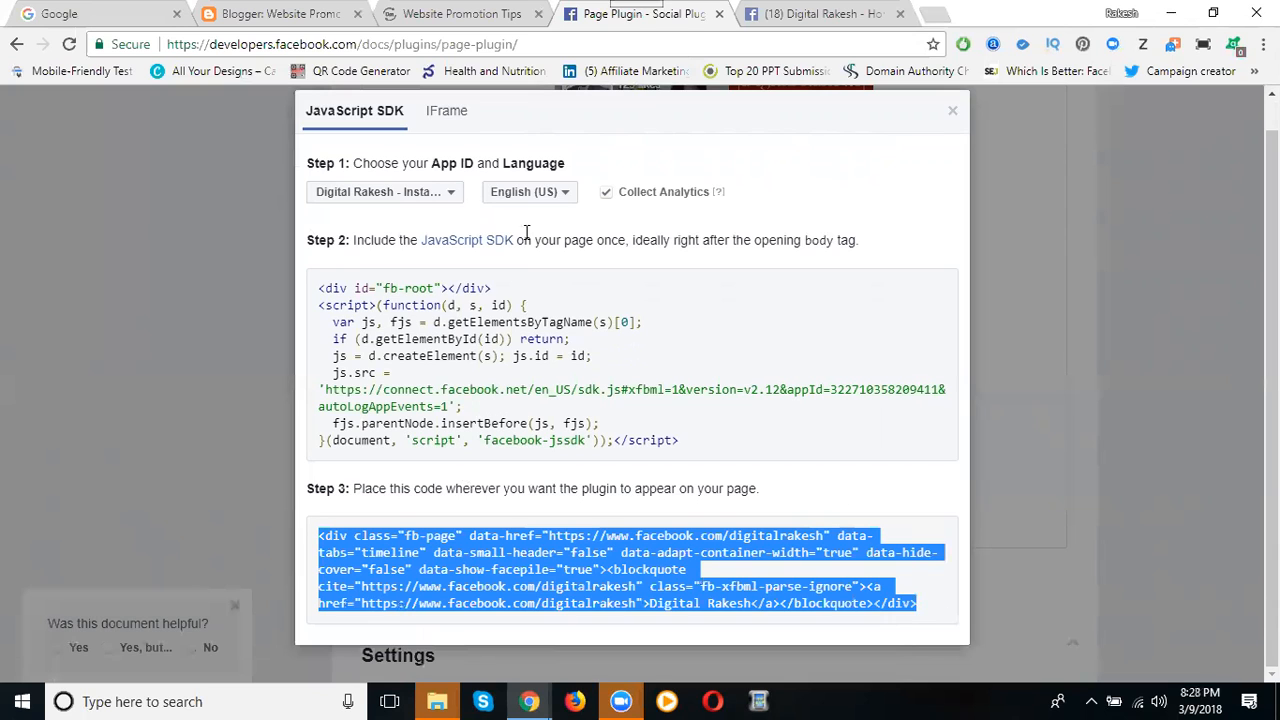
Step: Switch to the Blogger layout and add an HTML/JavaScript gadget to the sidebar-right-1 section
click(294, 13)
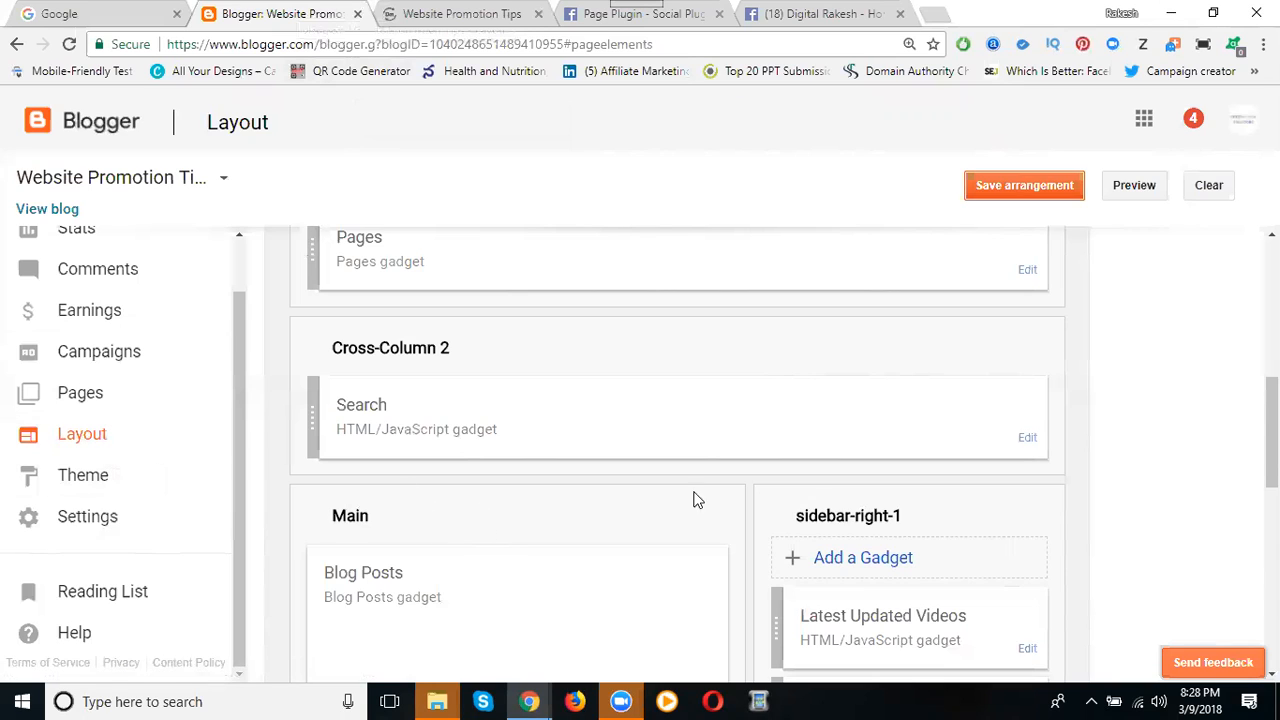
scroll(712, 500, down, 1)
scroll(712, 500, down, 2)
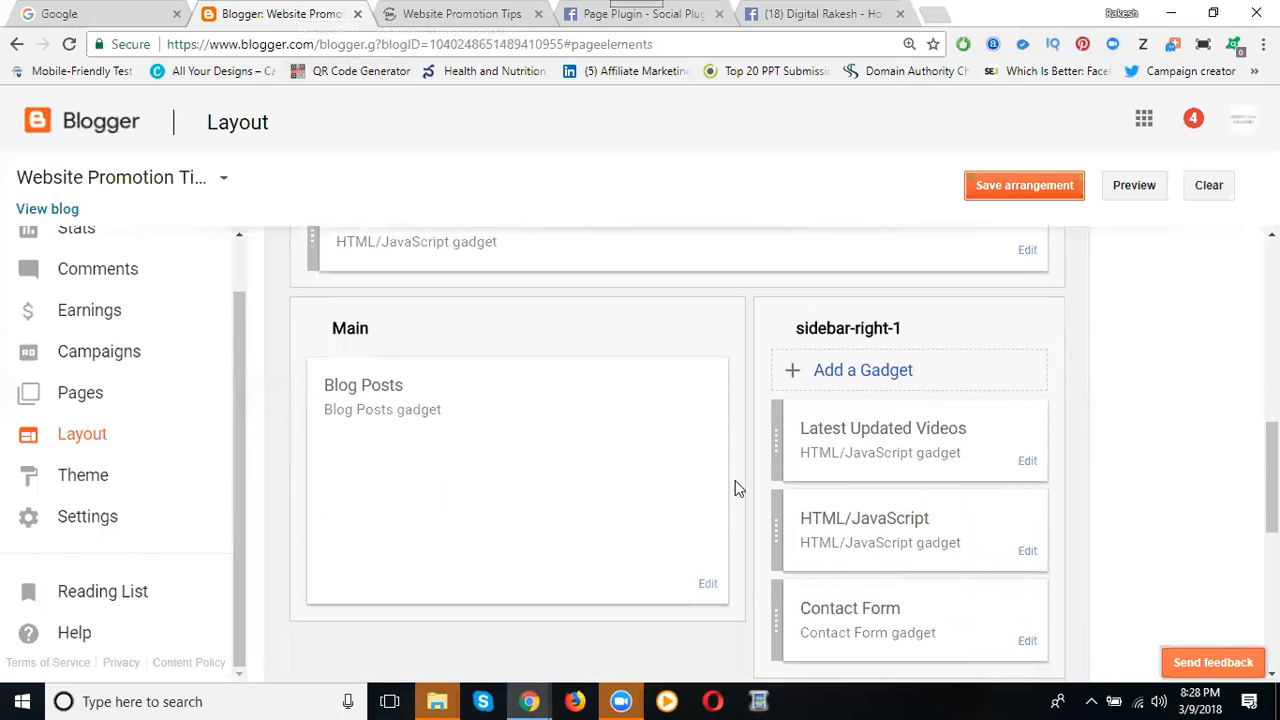
click(850, 371)
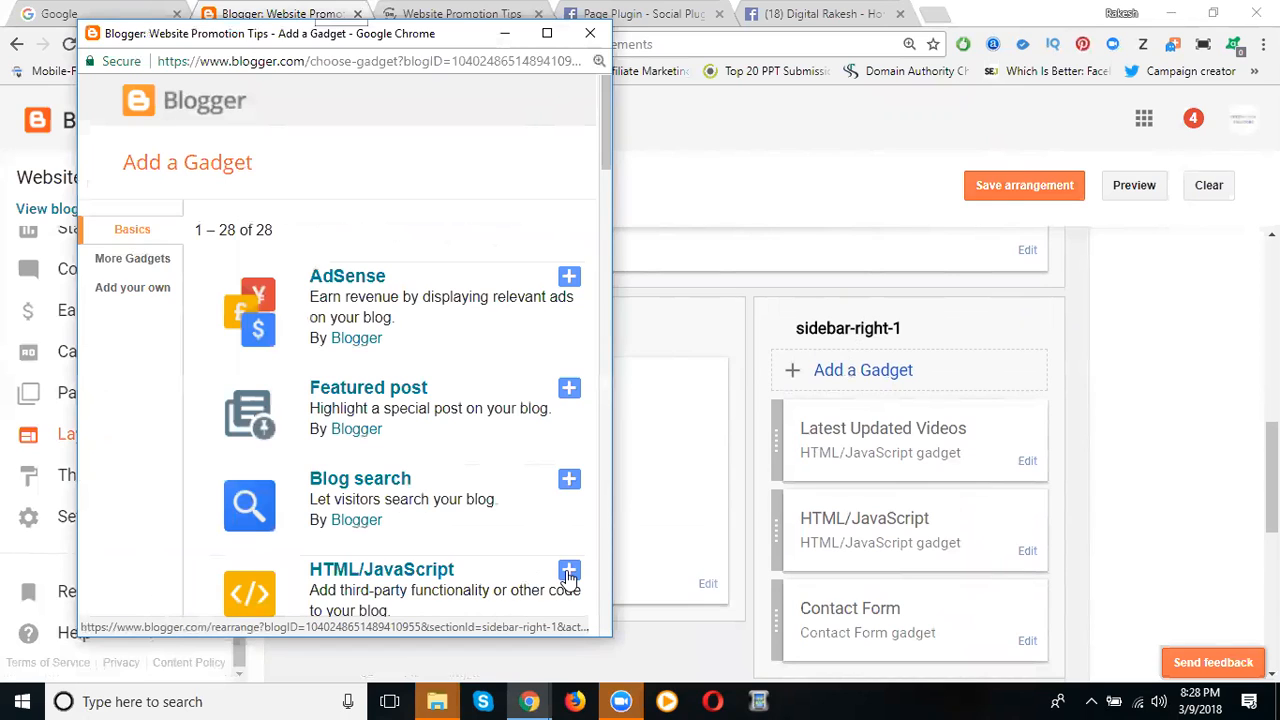
click(568, 576)
Step: Title the gadget Like Page, paste the copied fb-page snippet as its content, and save it
click(266, 258)
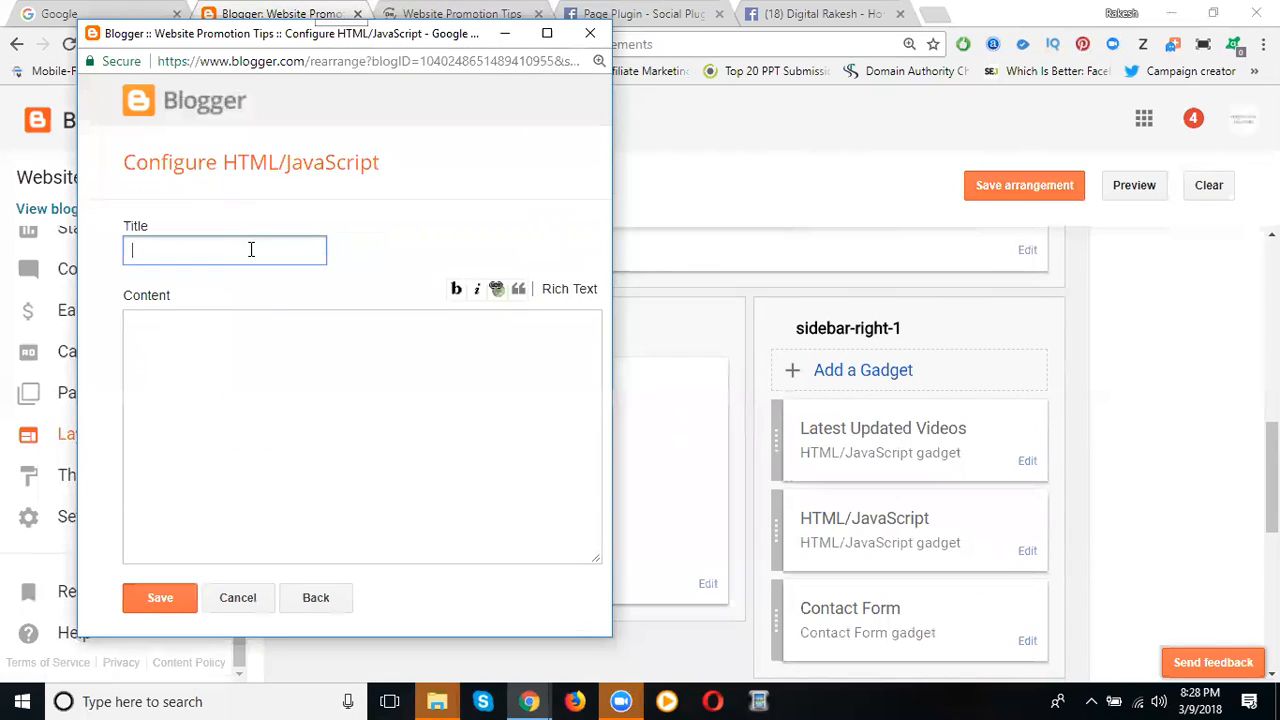
text(Page)
click(227, 350)
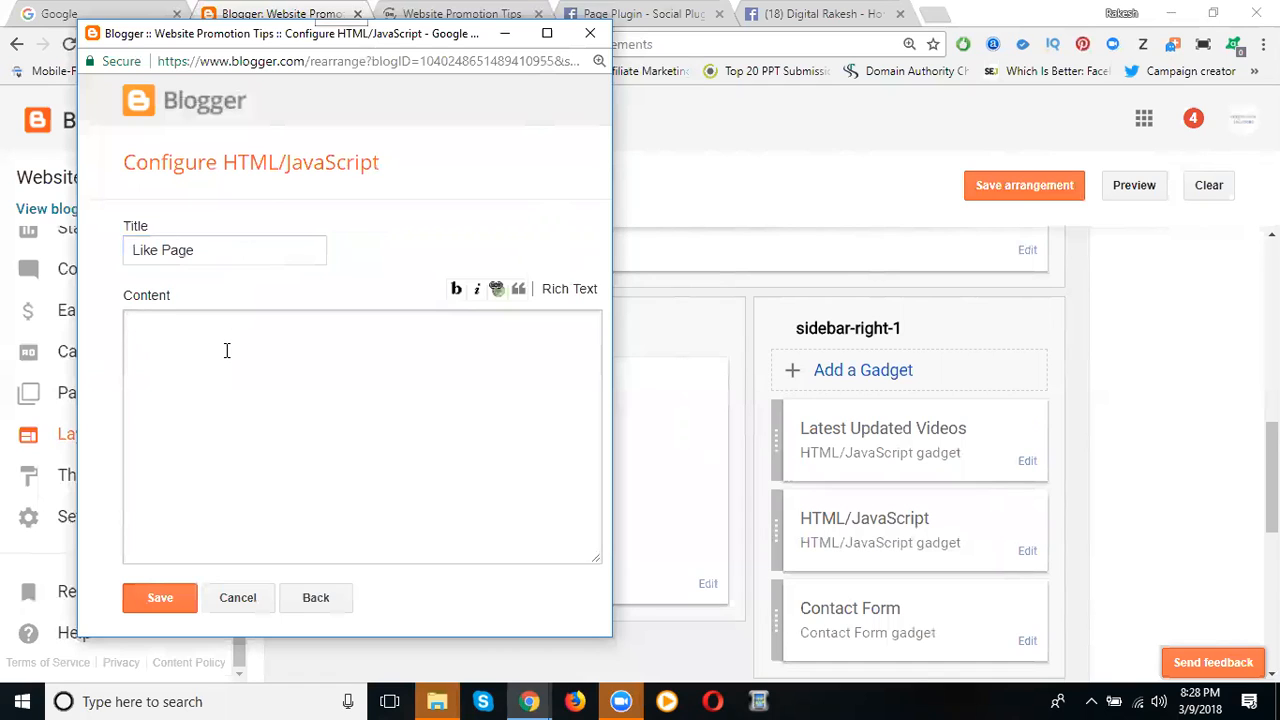
key(ctrl+v)
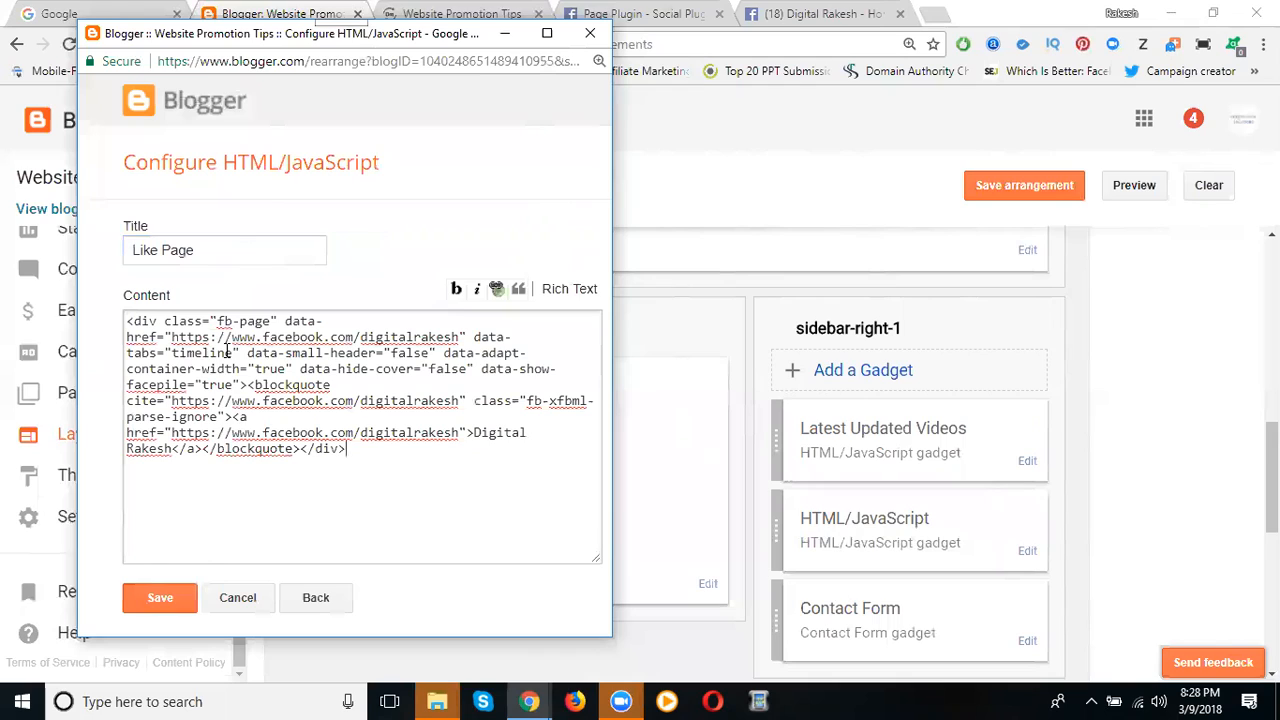
click(137, 600)
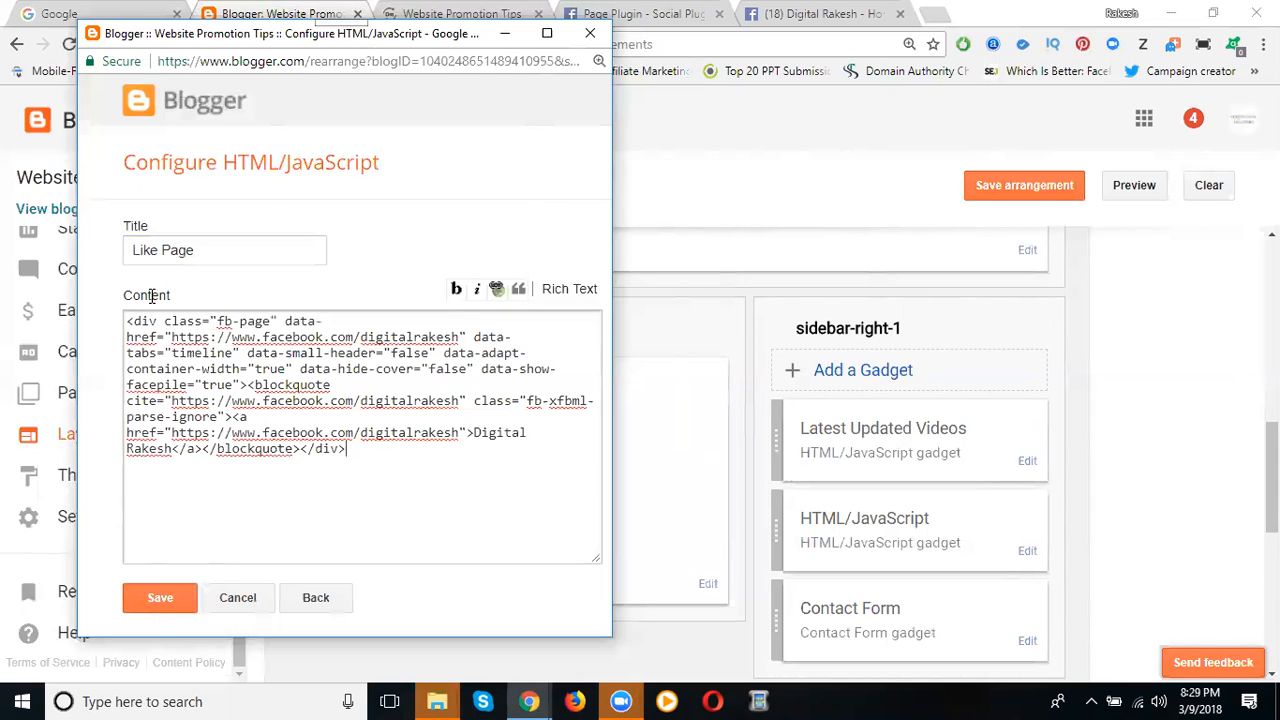
click(148, 598)
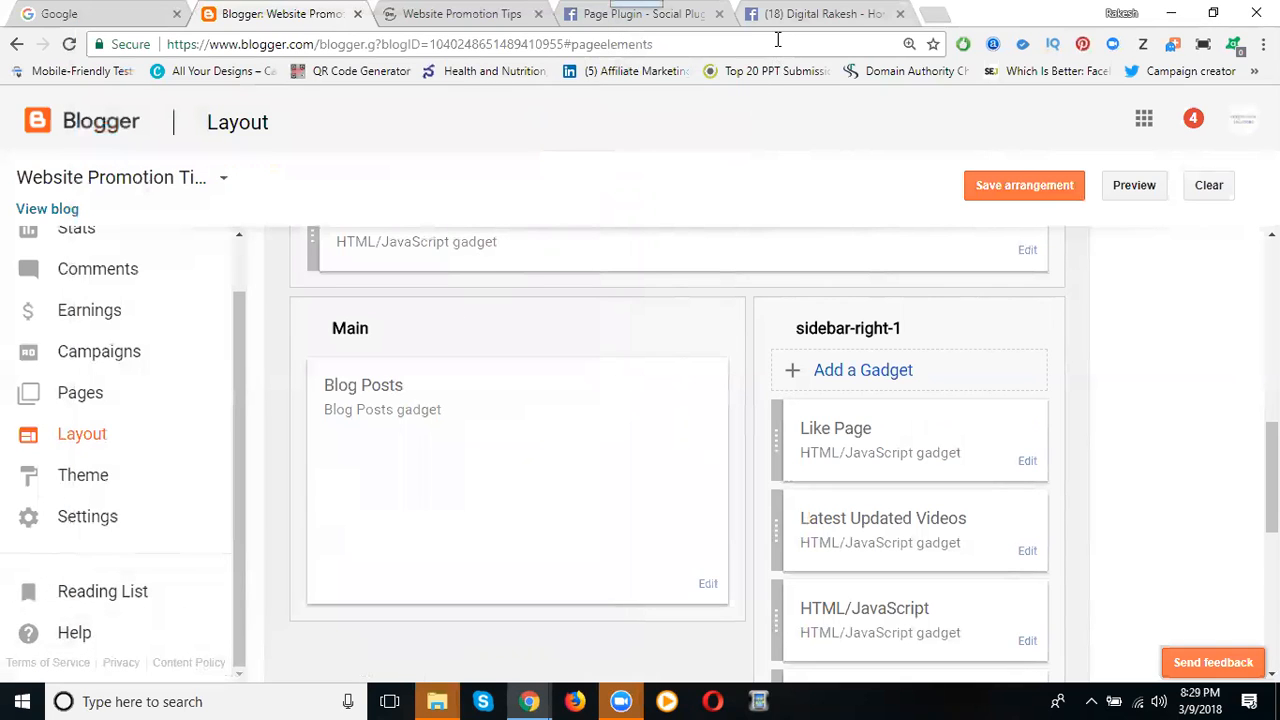
Step: Copy the Step 2 JavaScript SDK code from the Facebook Page Plugin and return to the Blogger layout
click(640, 13)
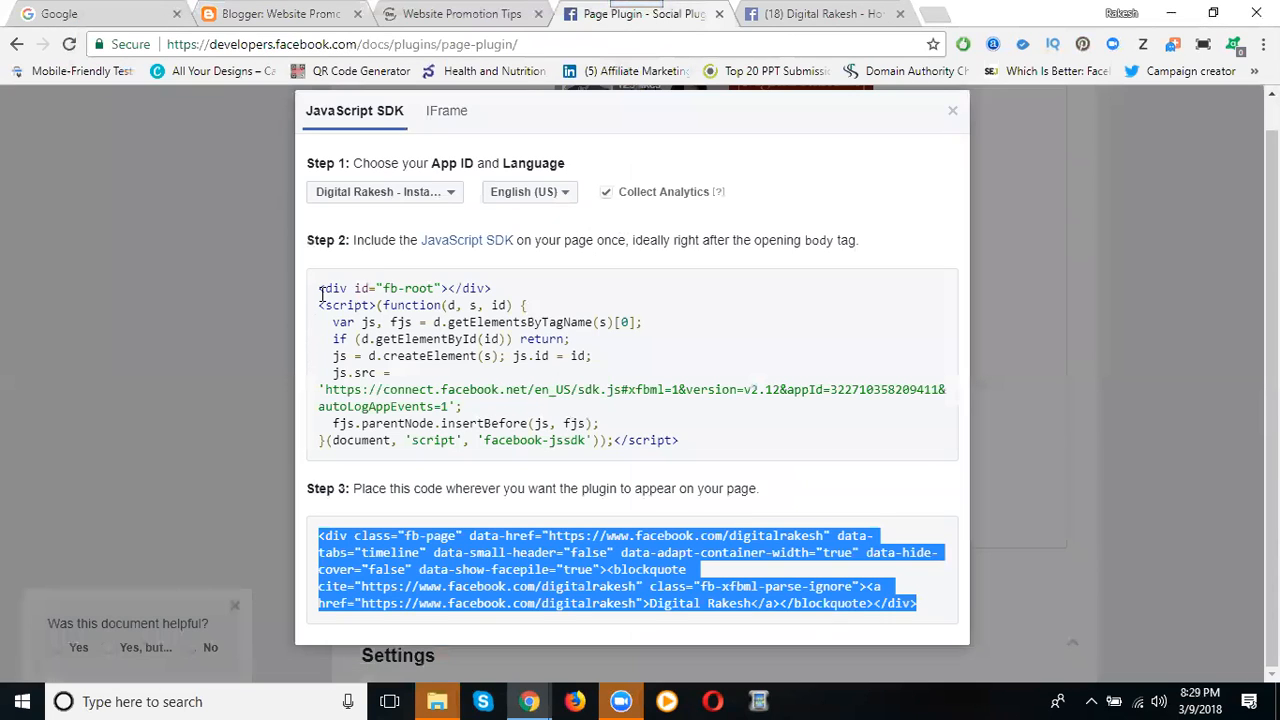
drag(309, 281, 690, 452)
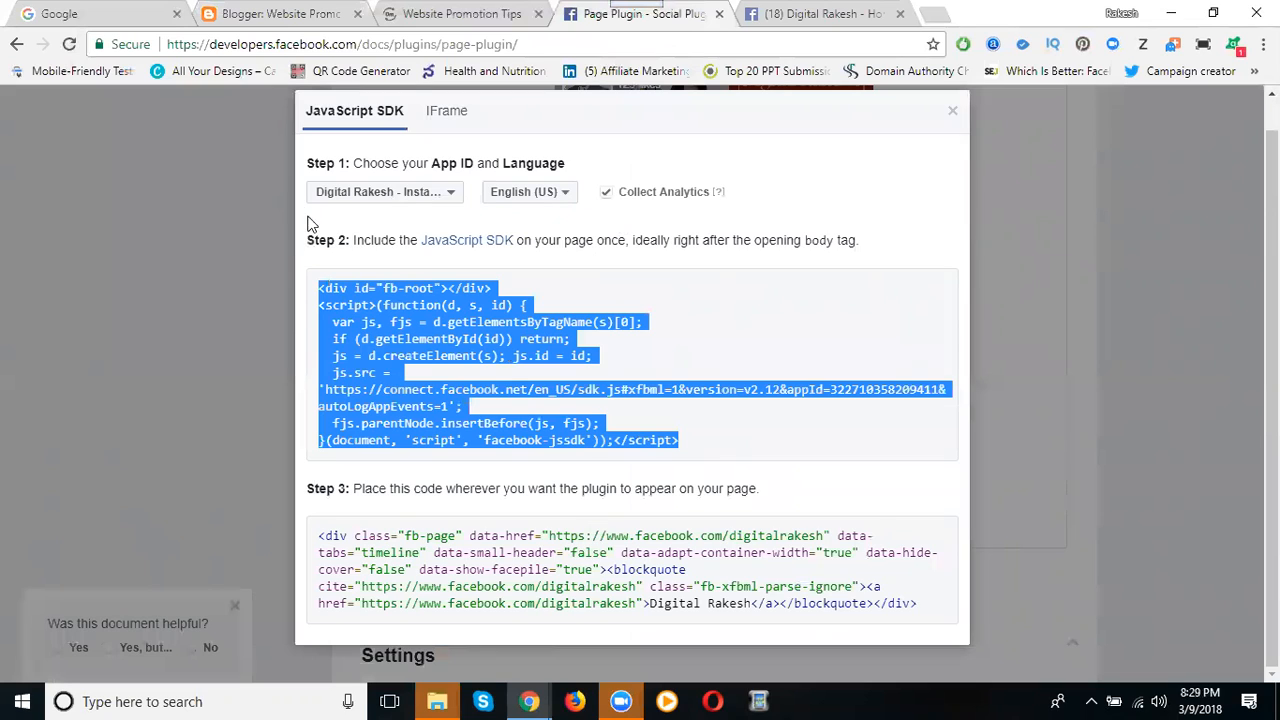
click(268, 27)
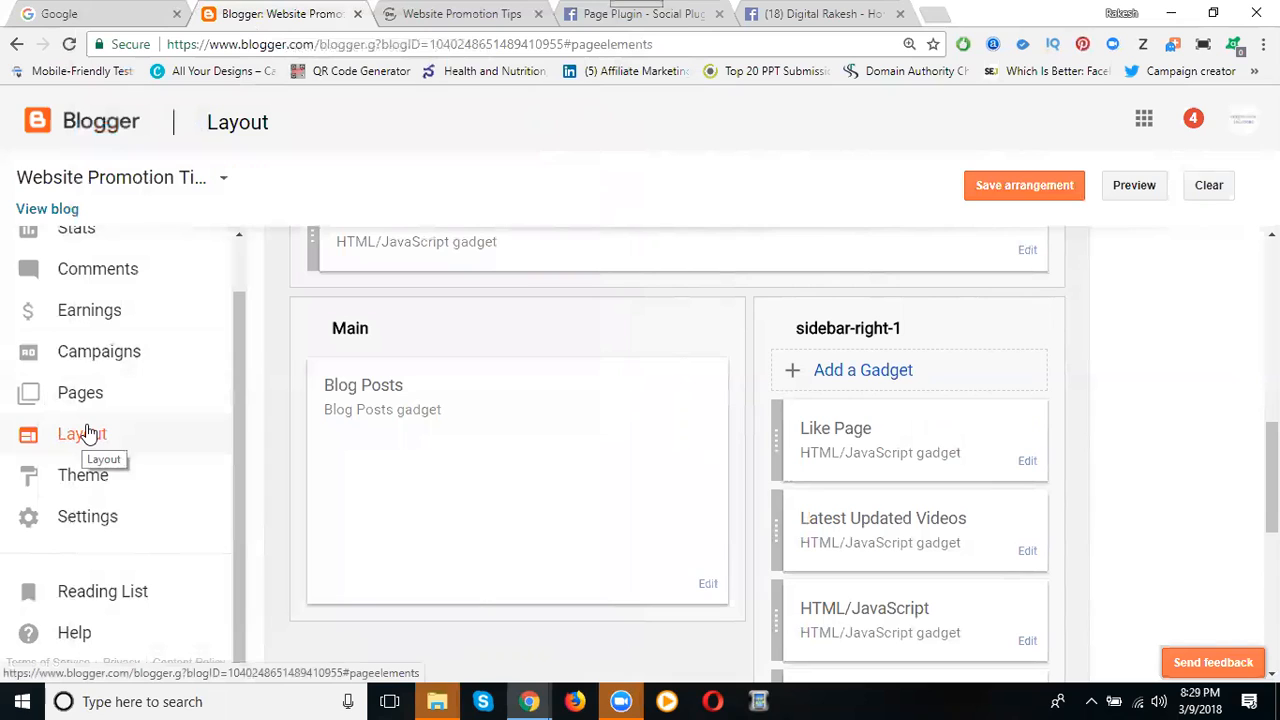
Step: Add another HTML/JavaScript gadget to sidebar-right-1 without a title, paste the JavaScript SDK code as content, and save it
click(847, 371)
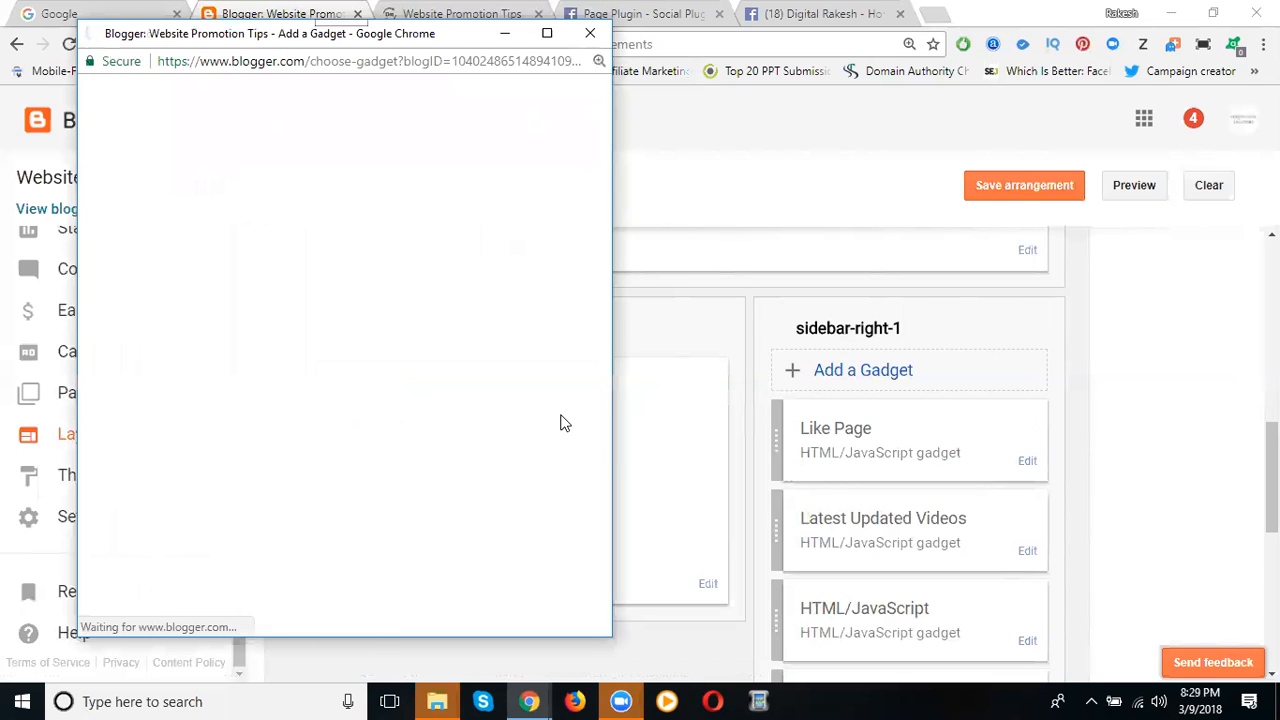
click(569, 569)
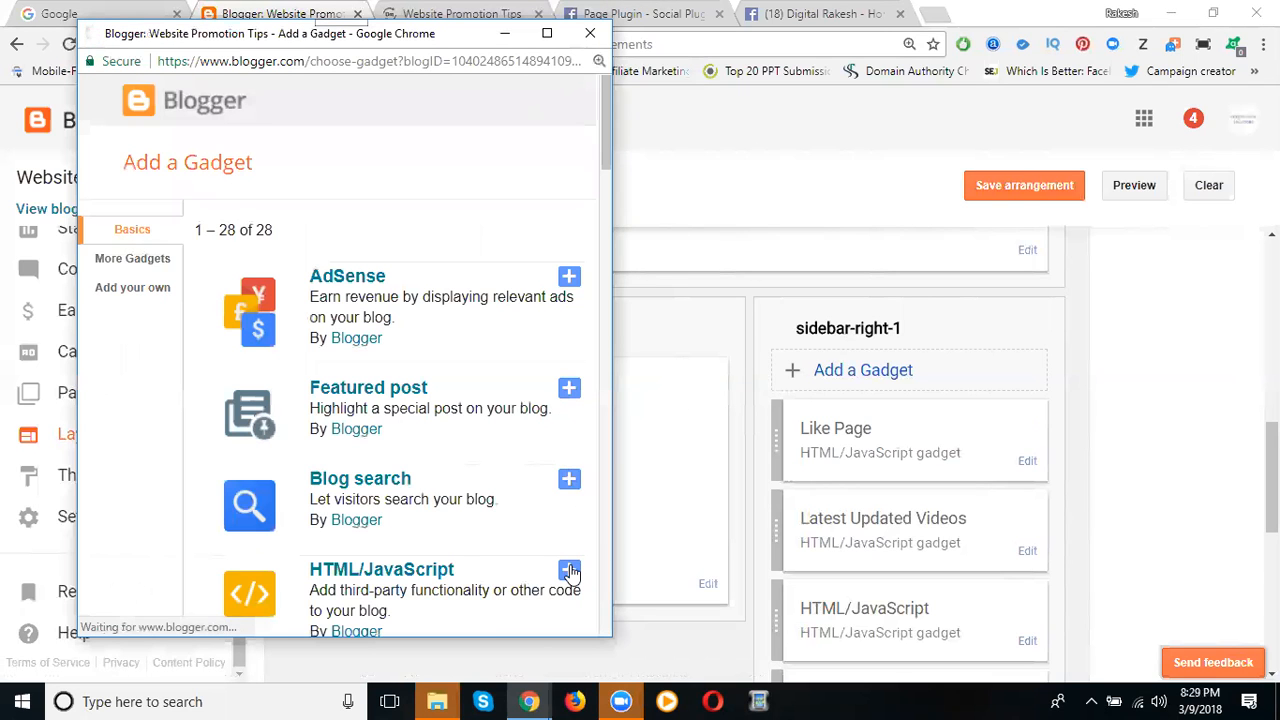
click(306, 372)
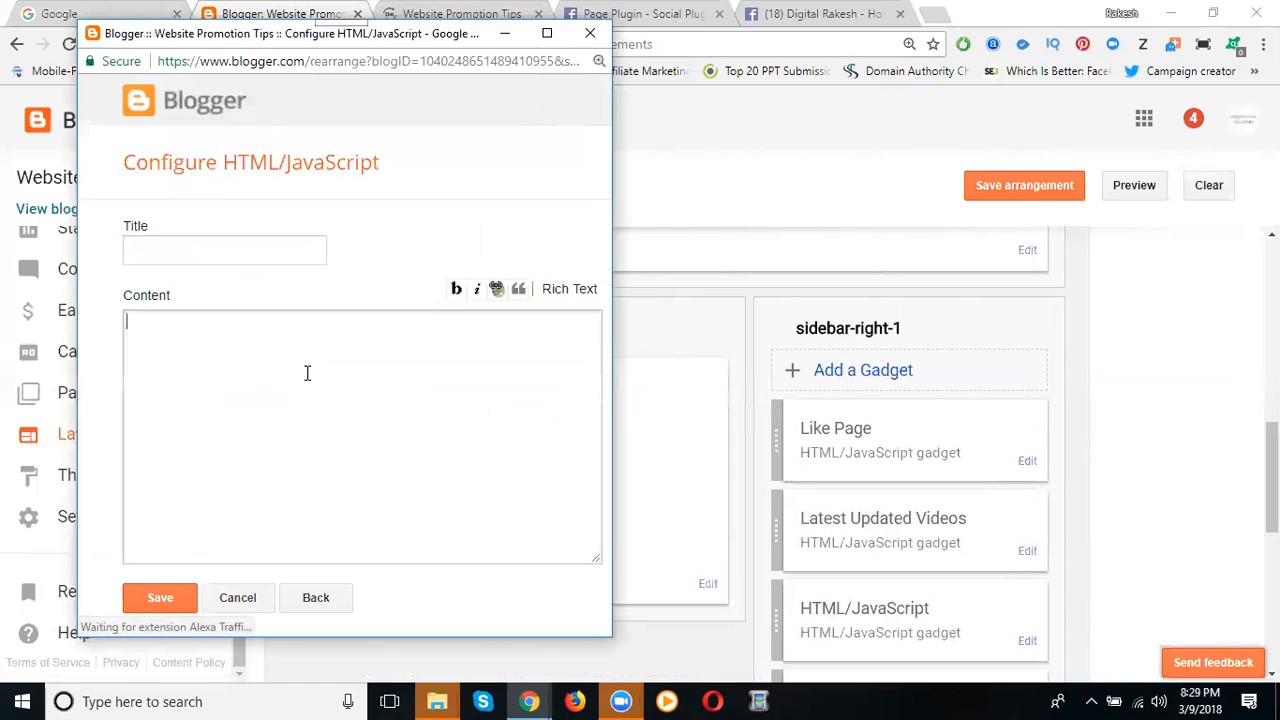
key(ctrl+v)
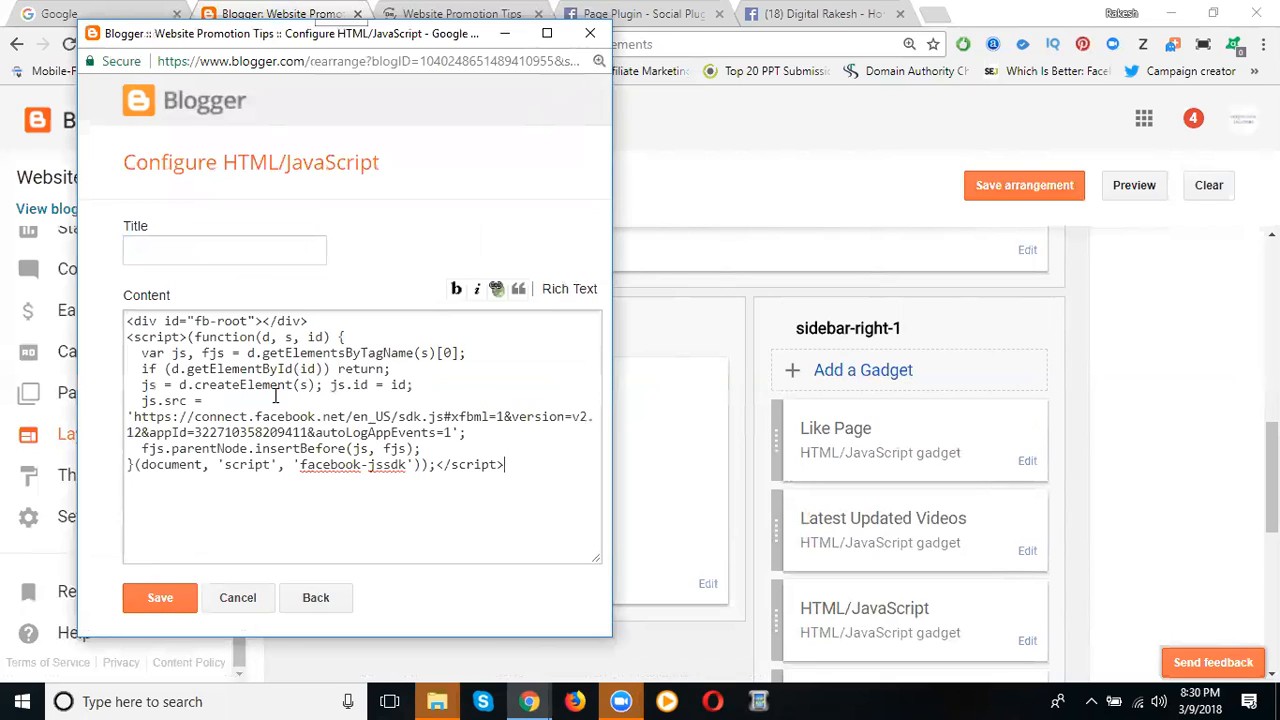
click(157, 600)
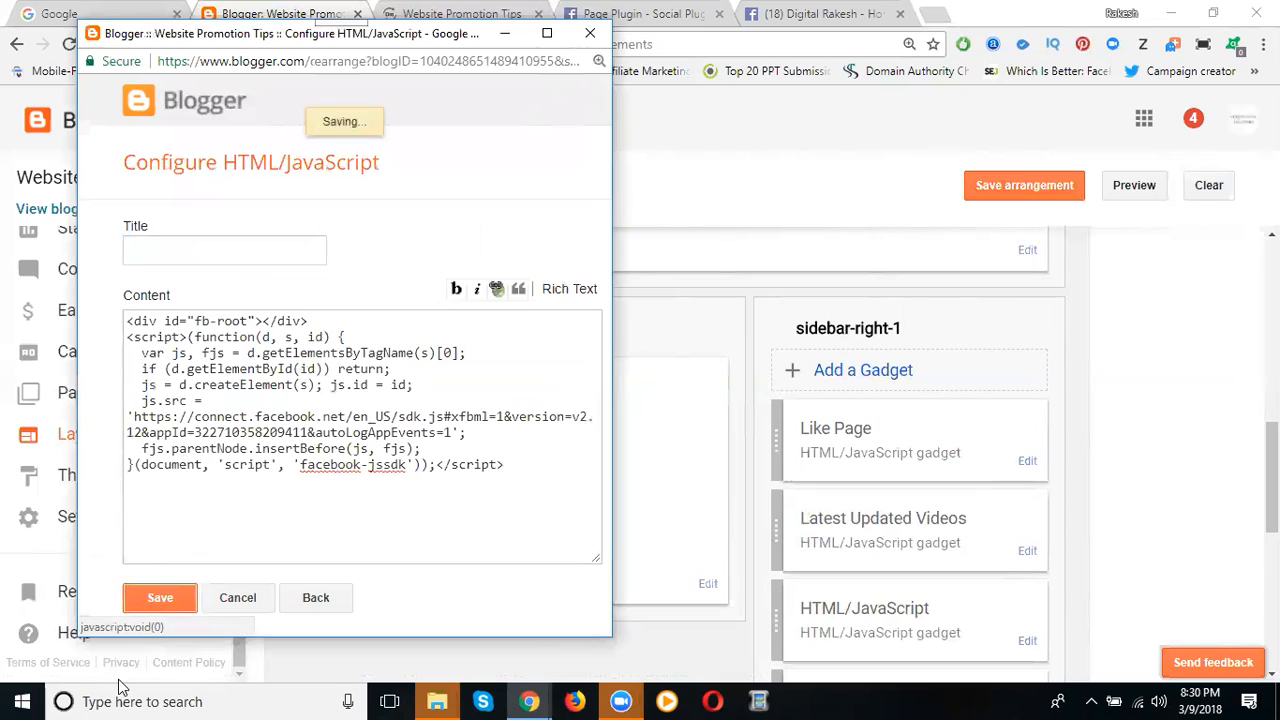
Step: Save the layout arrangement, reload the published blog, and look over the Like Page box in its sidebar
click(1028, 188)
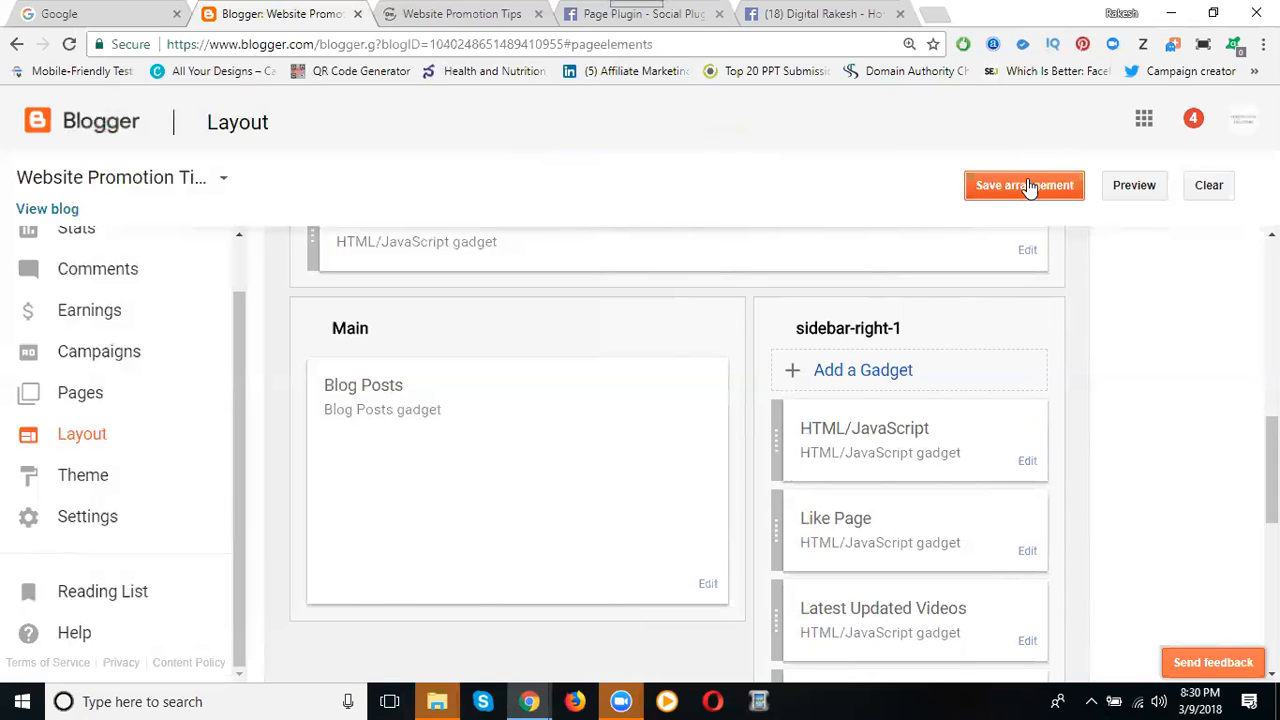
click(428, 14)
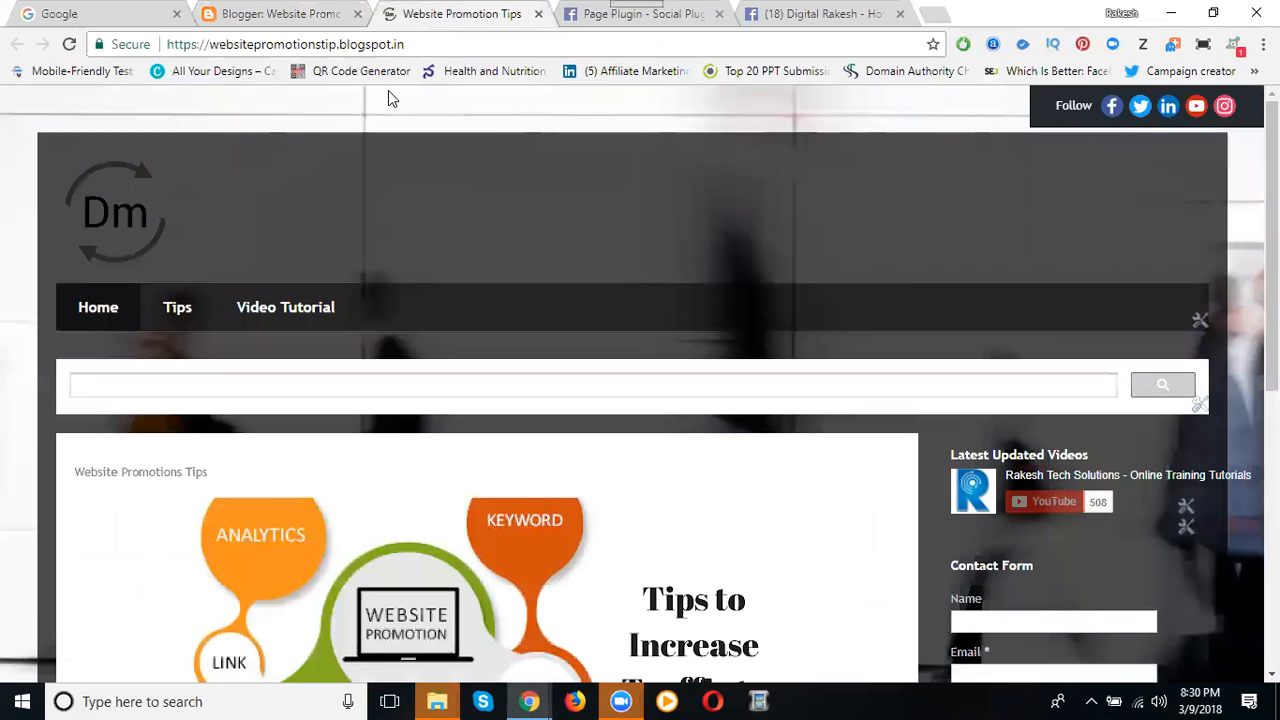
click(69, 44)
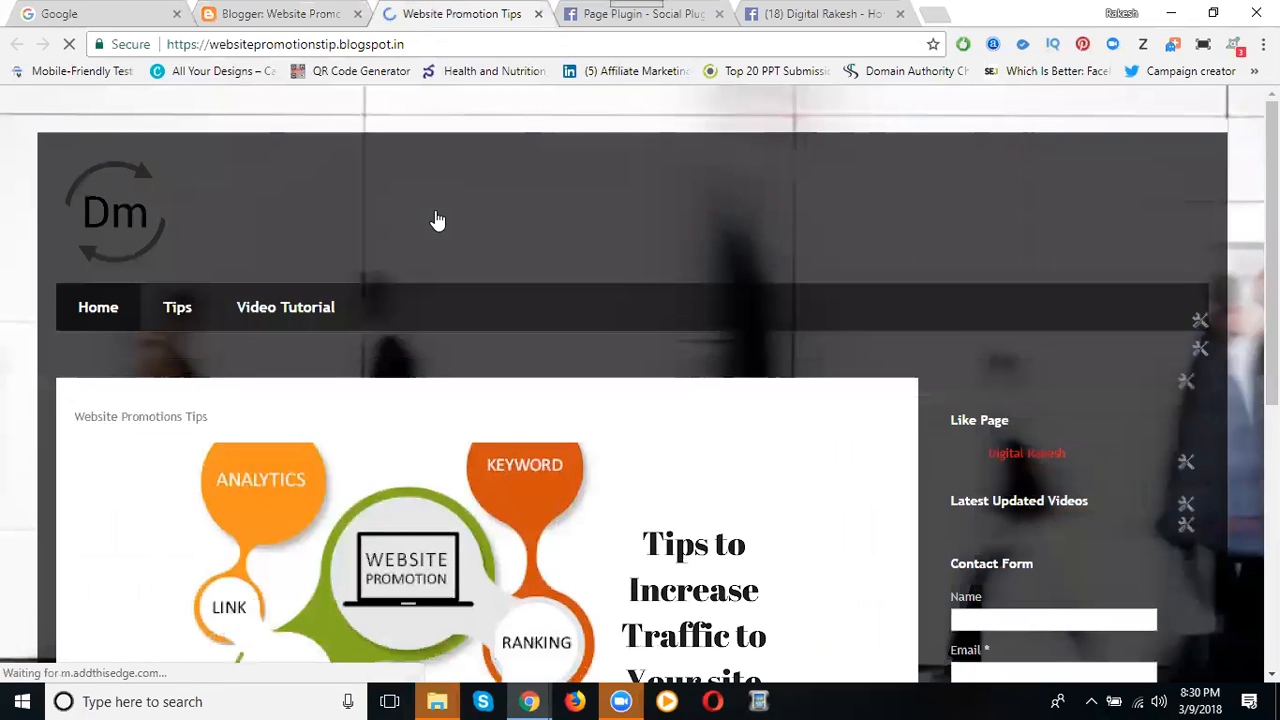
scroll(437, 220, down, 3)
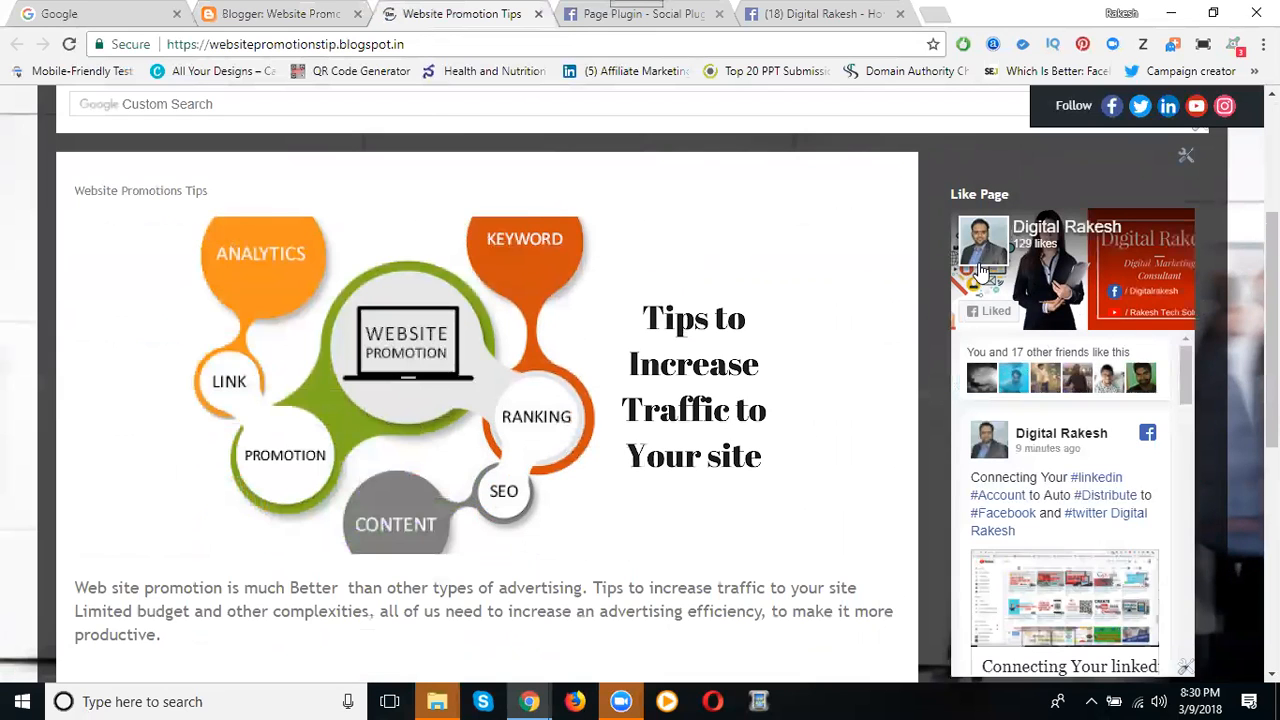
scroll(1046, 438, down, 2)
scroll(1046, 440, down, 5)
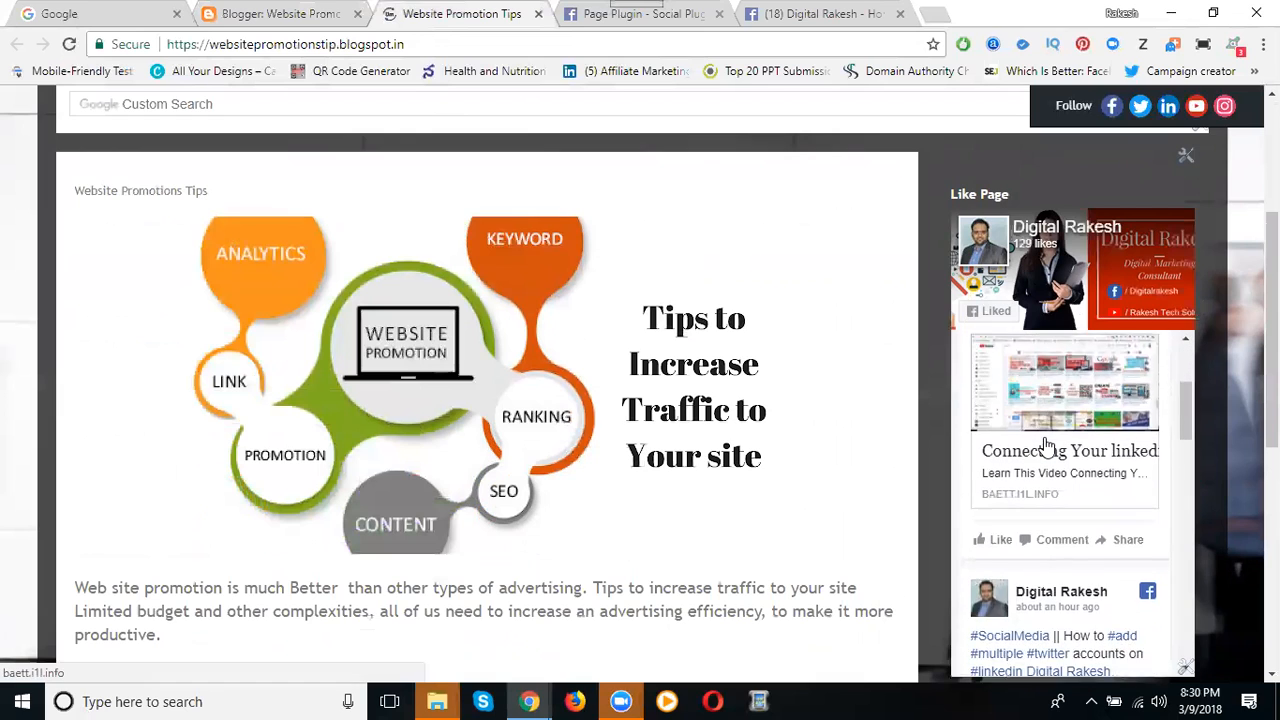
scroll(1046, 445, up, 3)
scroll(1046, 446, up, 4)
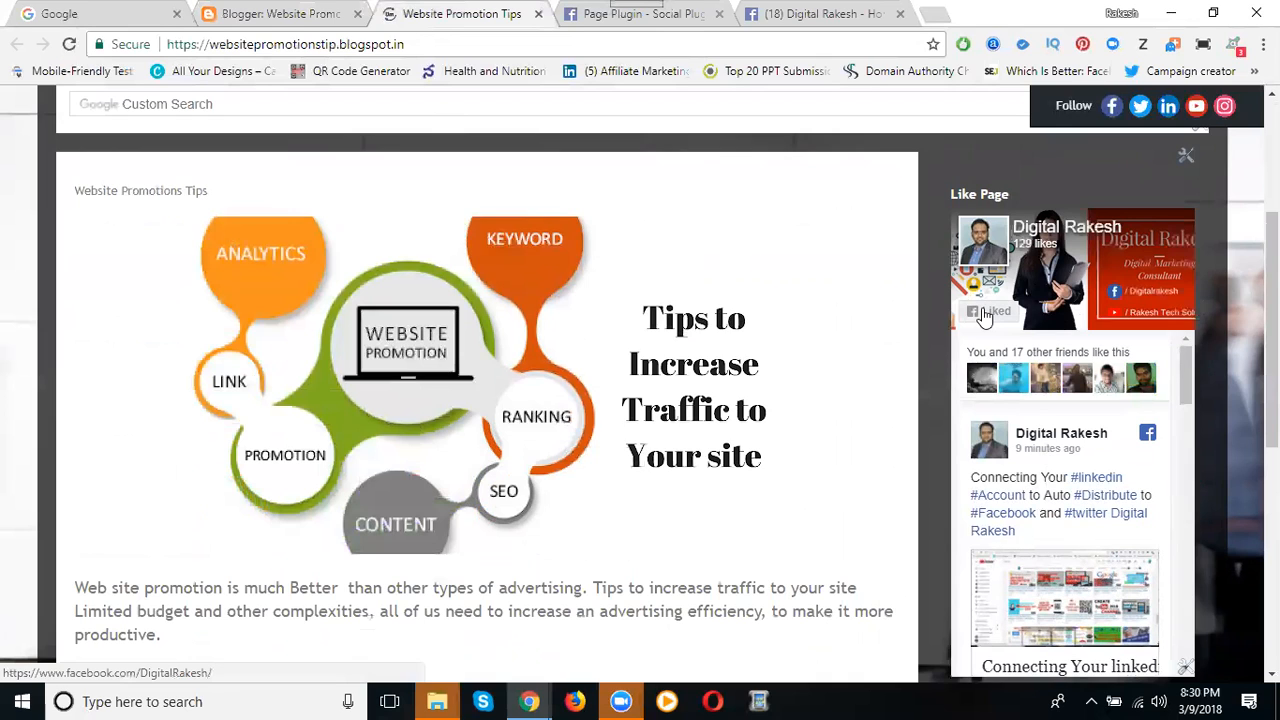
Step: Close the separate browser window showing the Google home page
mouse_move(529, 701)
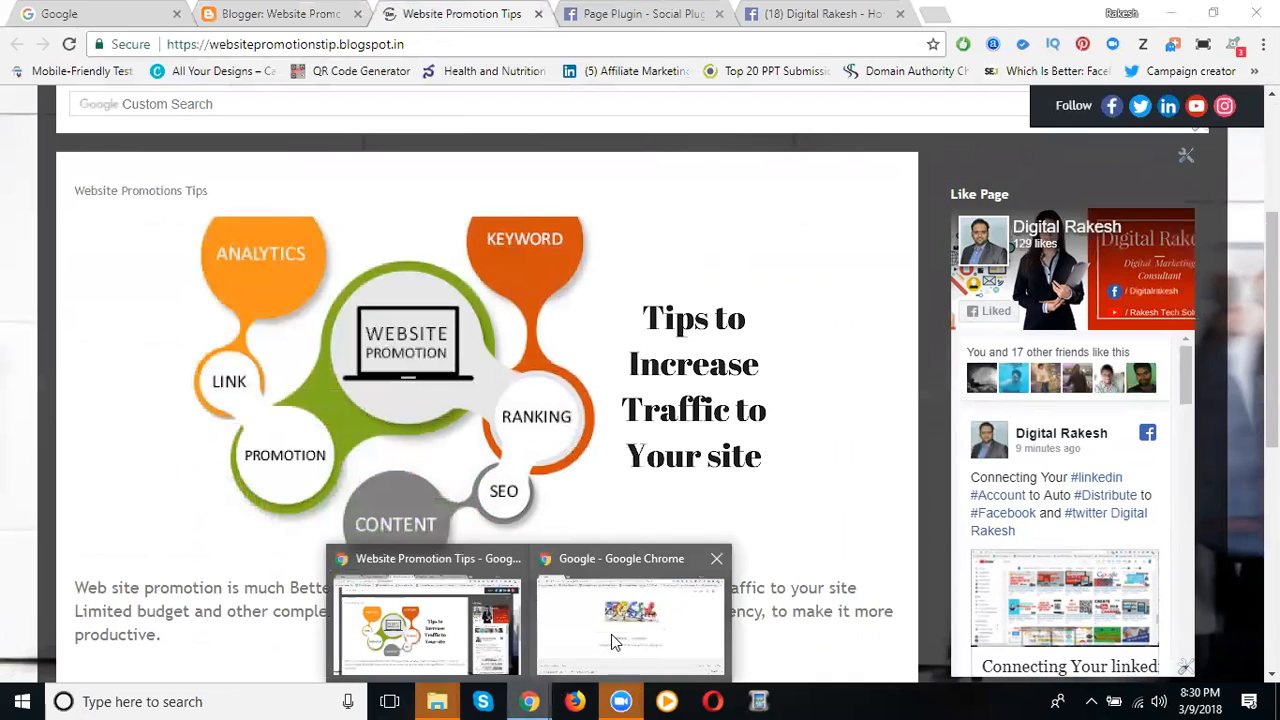
click(611, 634)
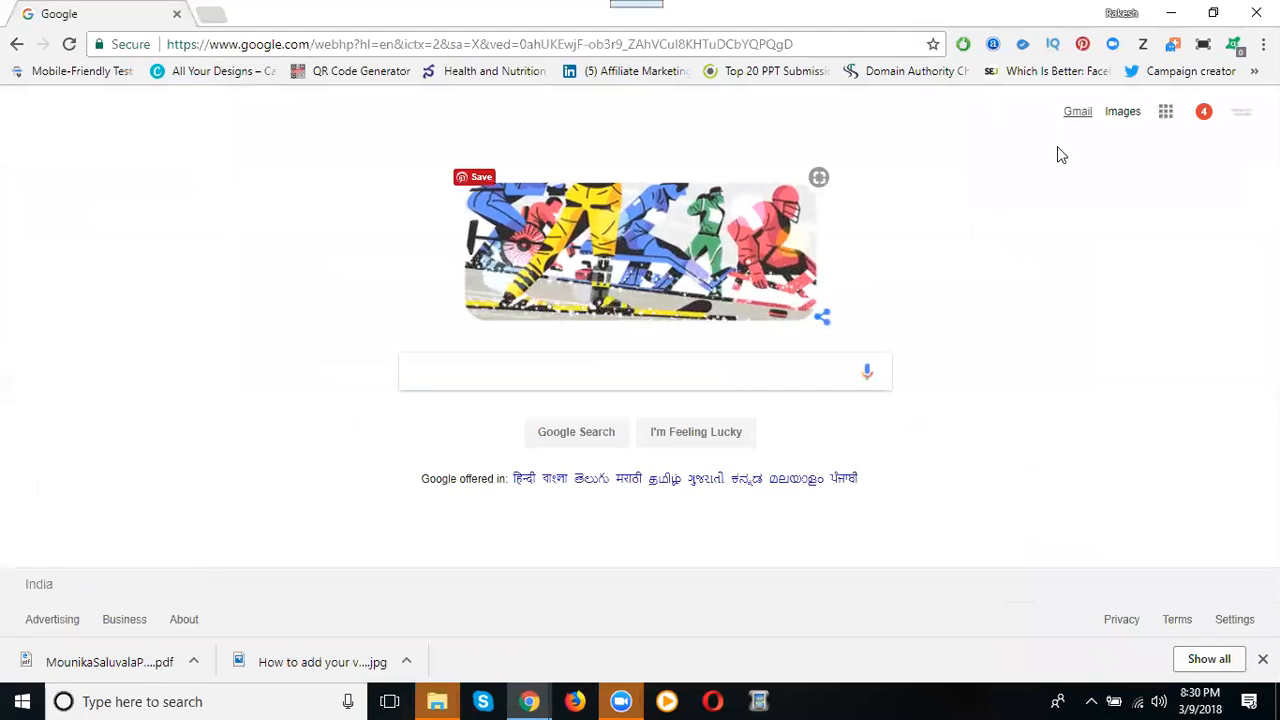
click(1256, 13)
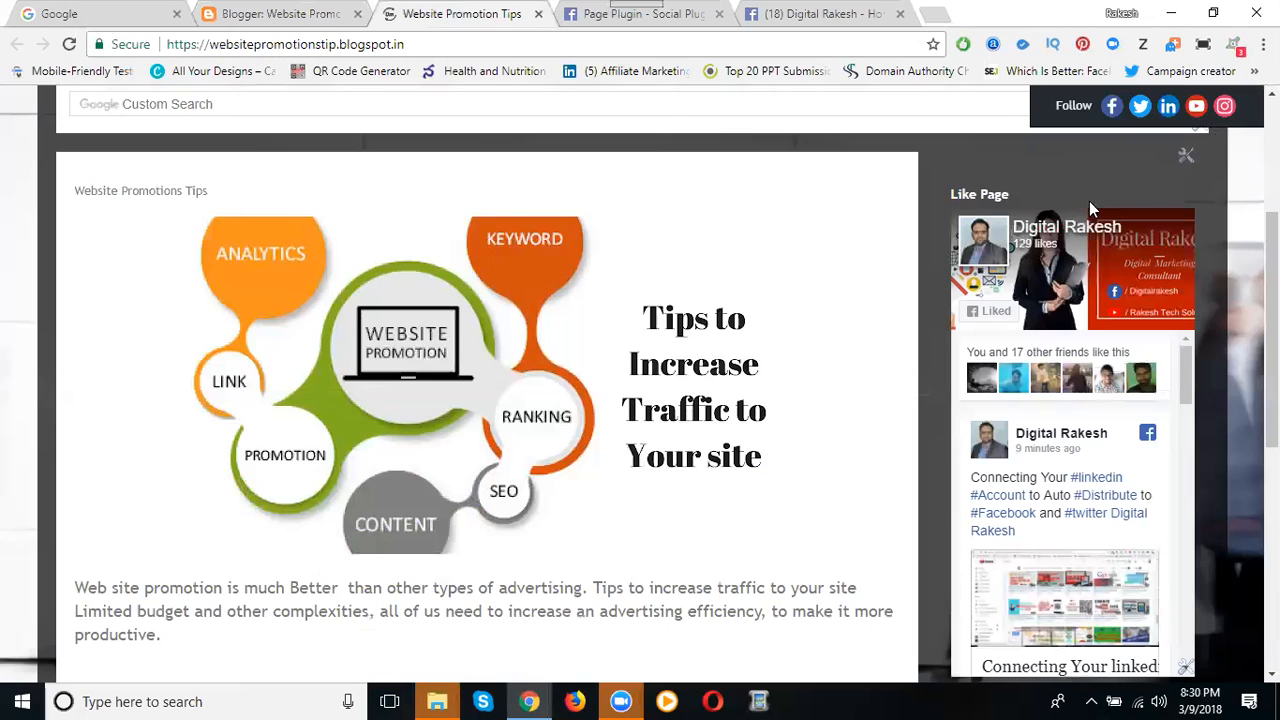
Step: Copy the blog address, open websitepromotionstip.blogspot.in in a new incognito window, and examine how the Like Page box appears to visitors
click(398, 47)
key(ctrl+c)
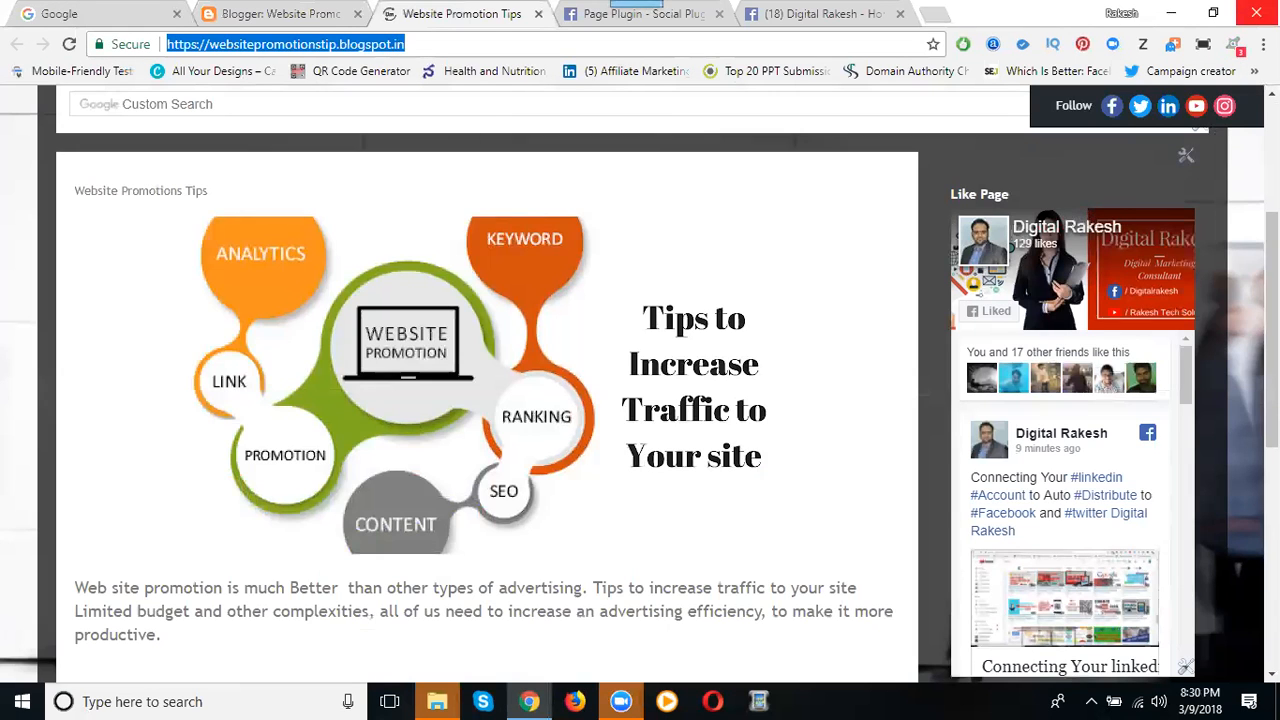
click(1263, 44)
click(1188, 116)
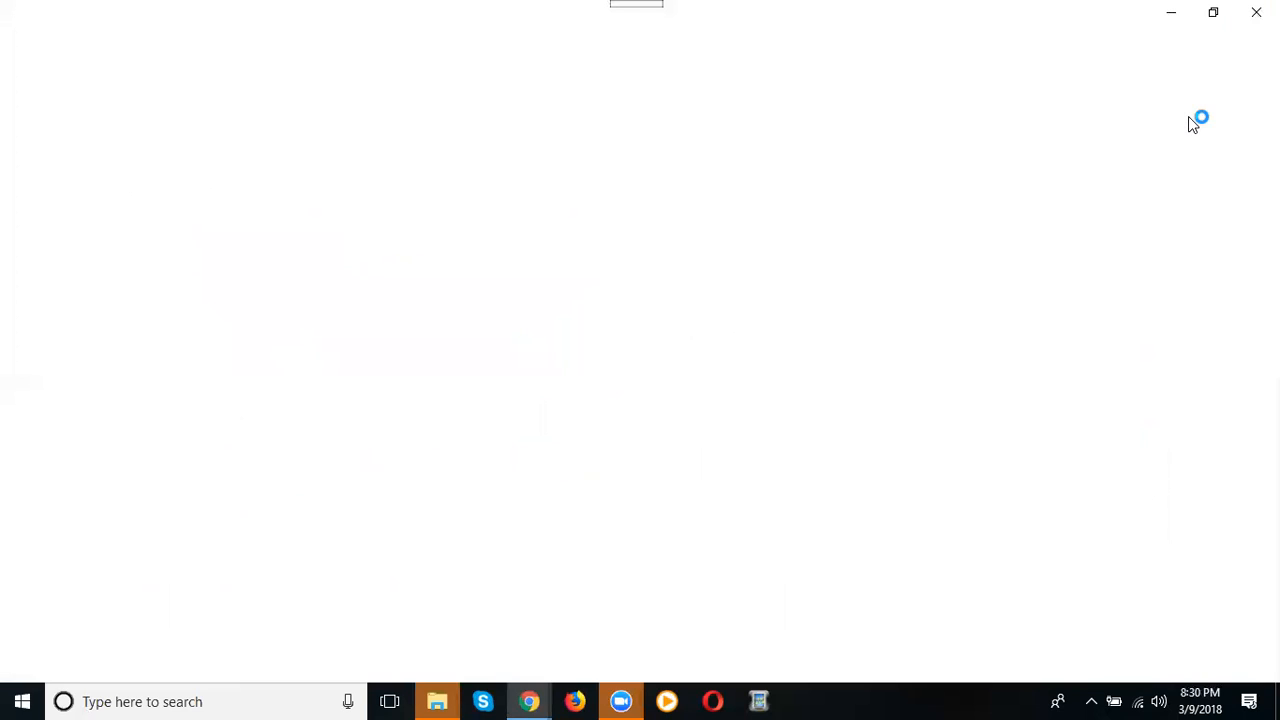
key(ctrl+v)
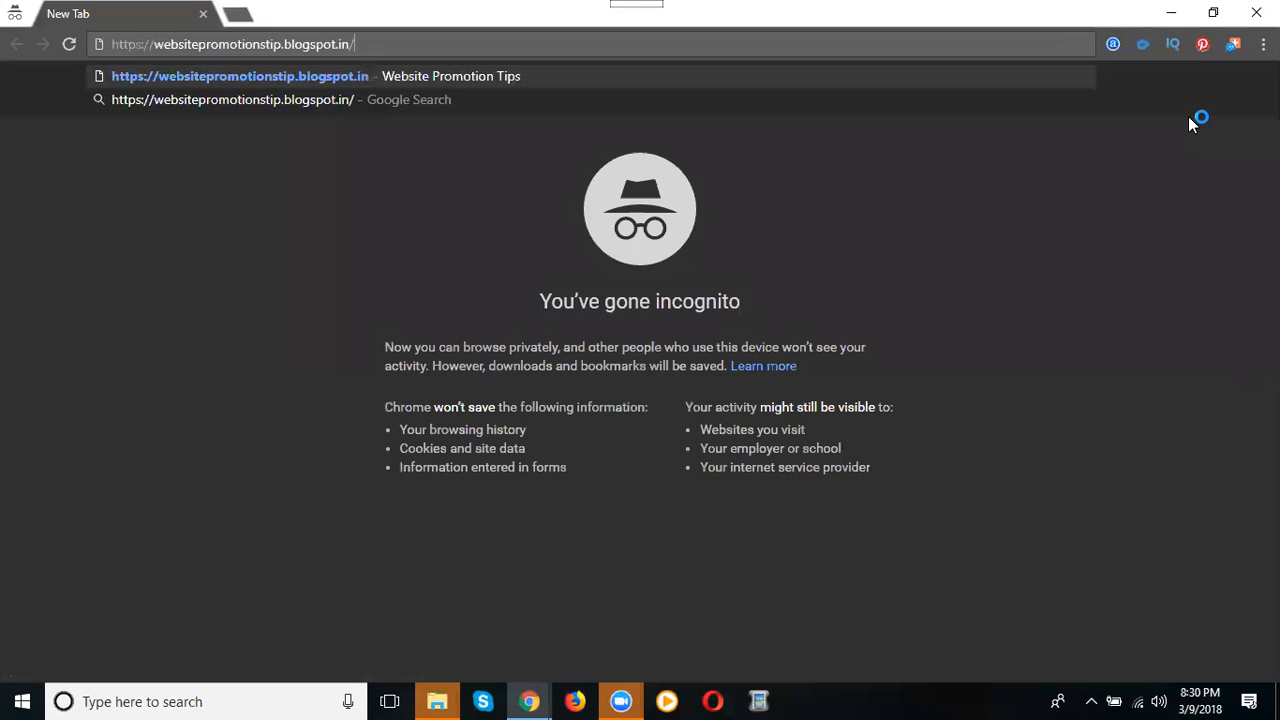
key(Return)
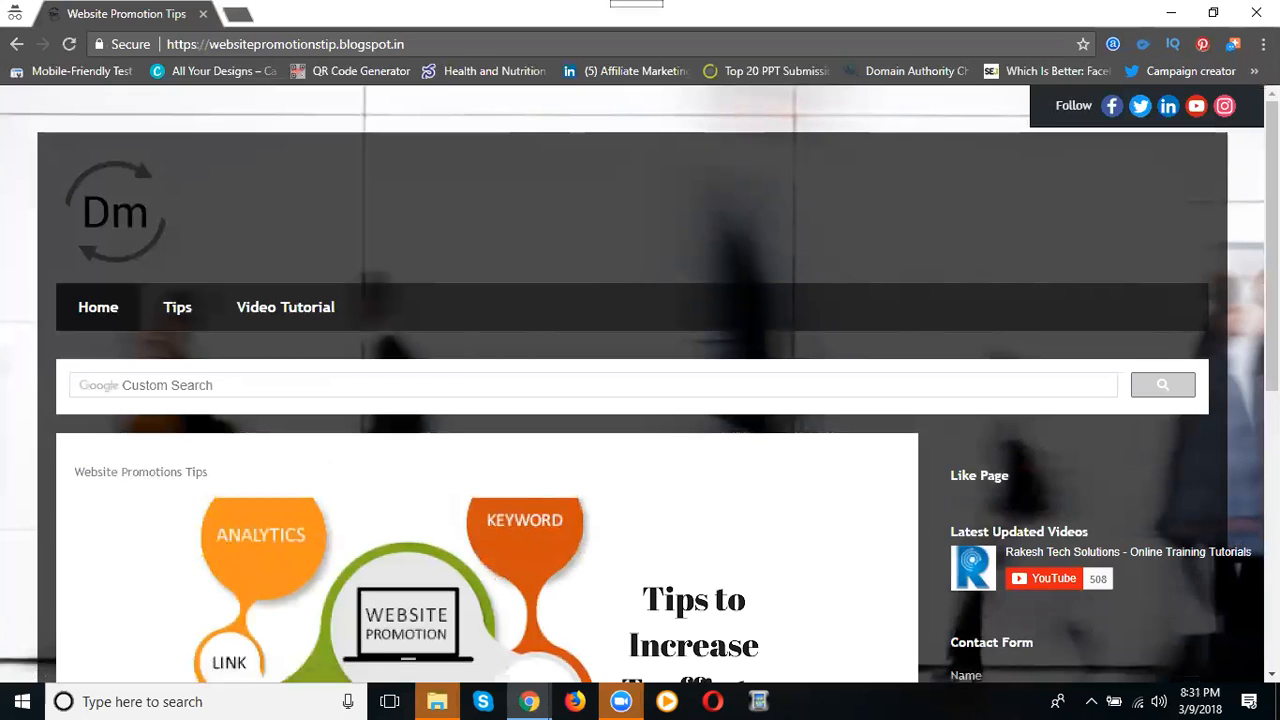
scroll(640, 400, down, 1)
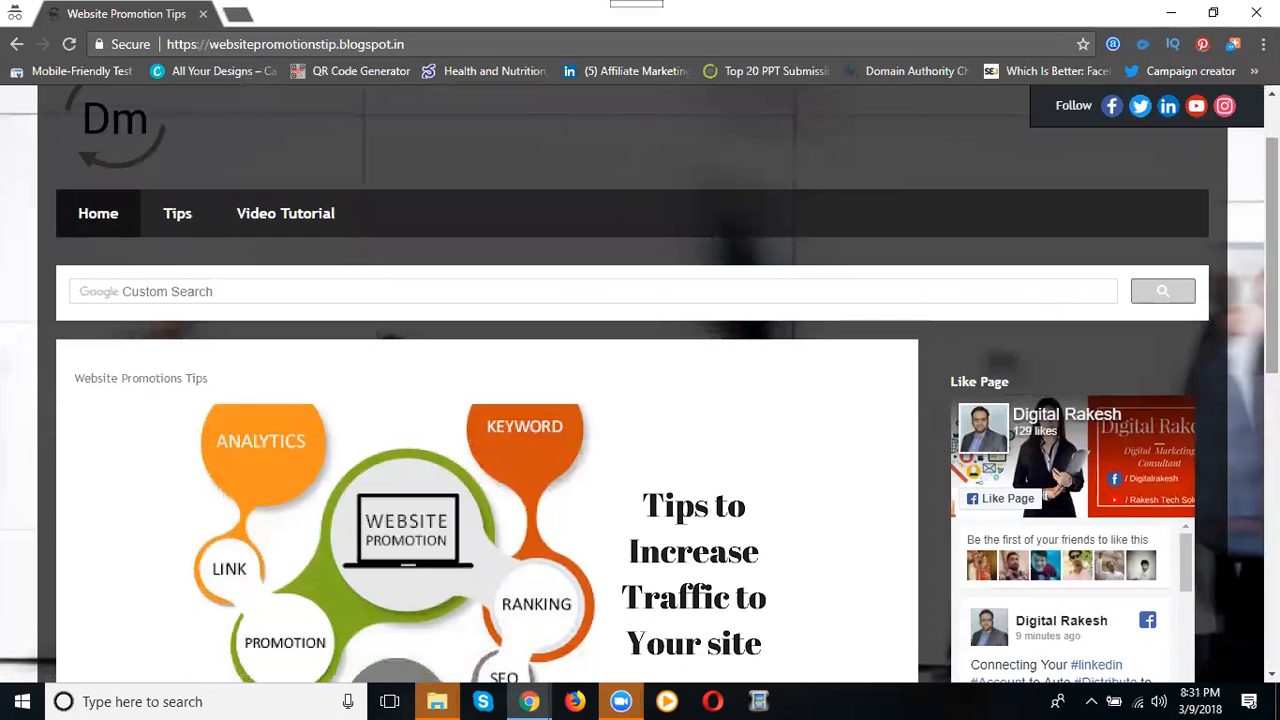
scroll(1104, 384, down, 2)
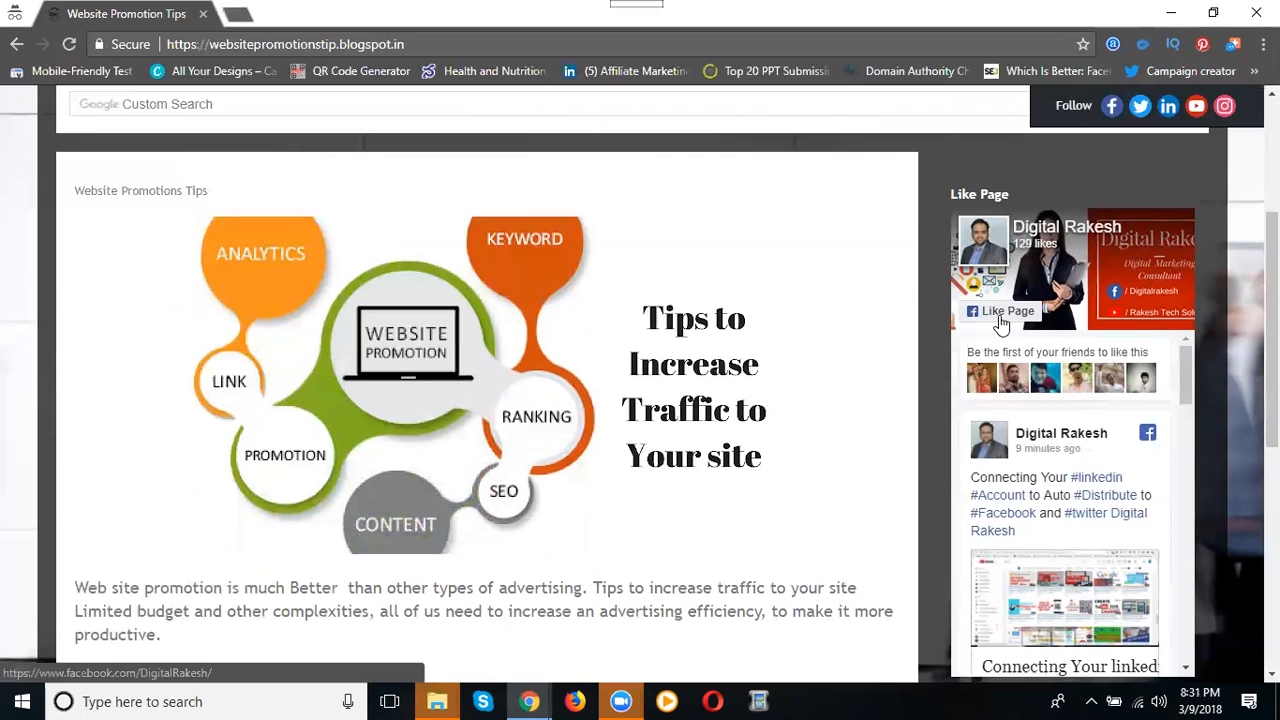
scroll(1038, 458, down, 3)
scroll(1060, 480, down, 3)
scroll(1226, 446, down, 2)
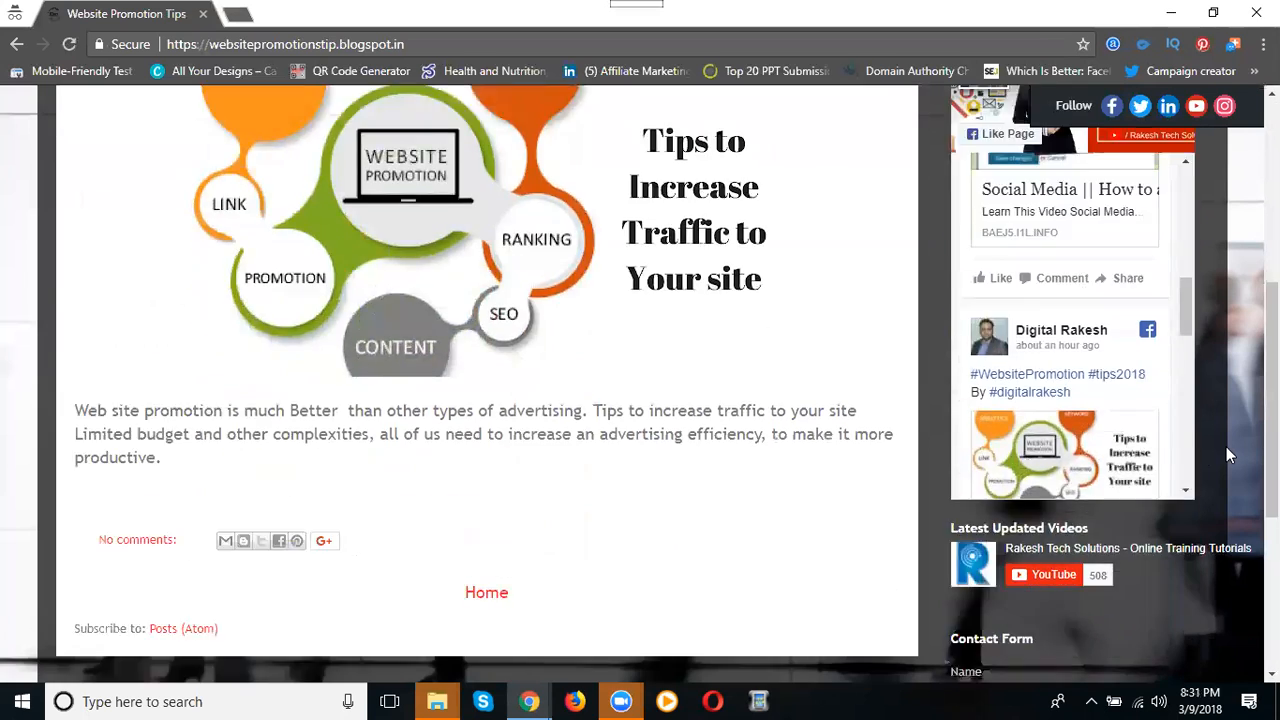
scroll(1229, 455, down, 4)
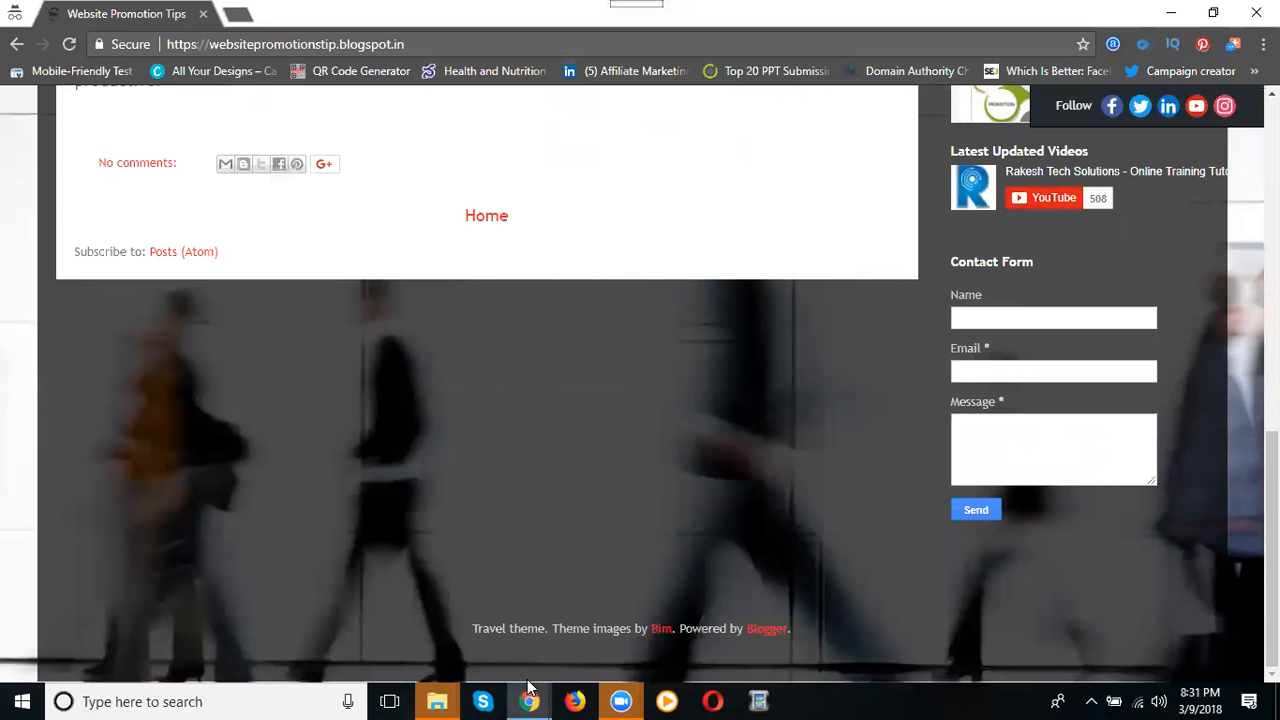
Step: Return to the Blogger layout, move the Contact Form gadget to the start of sidebar-right-1, and save the arrangement
mouse_move(530, 688)
click(630, 605)
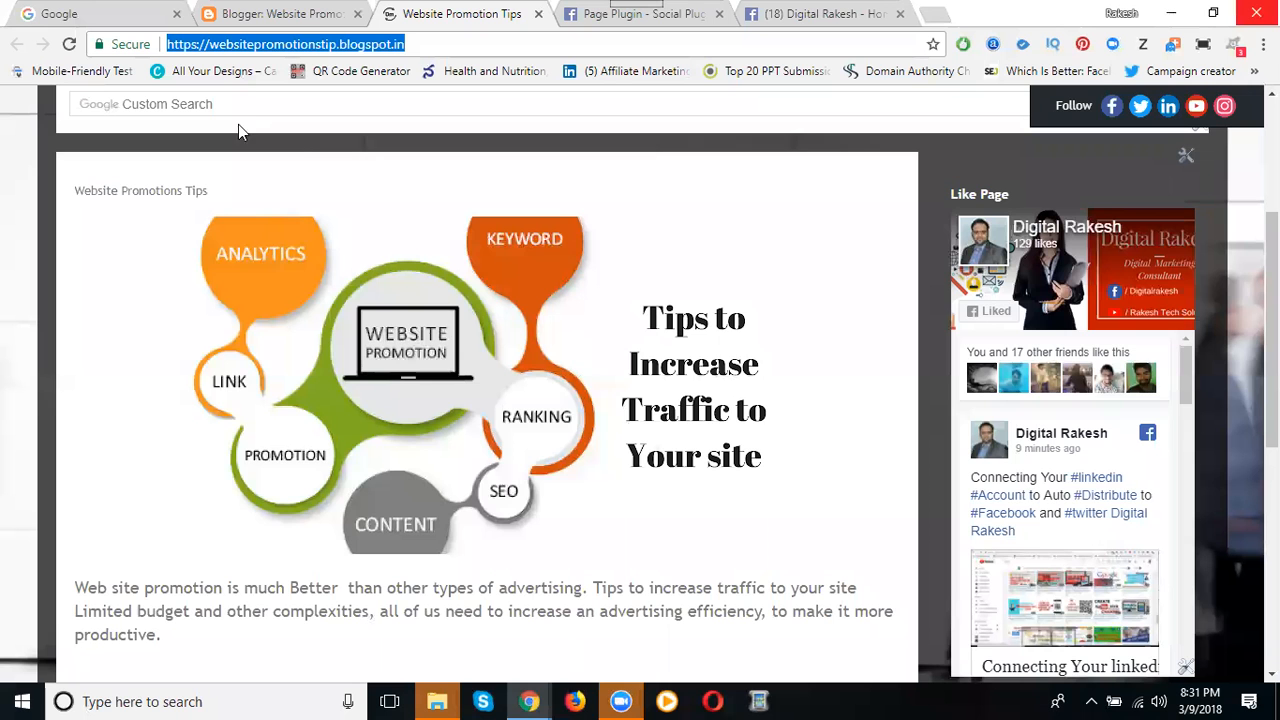
click(240, 22)
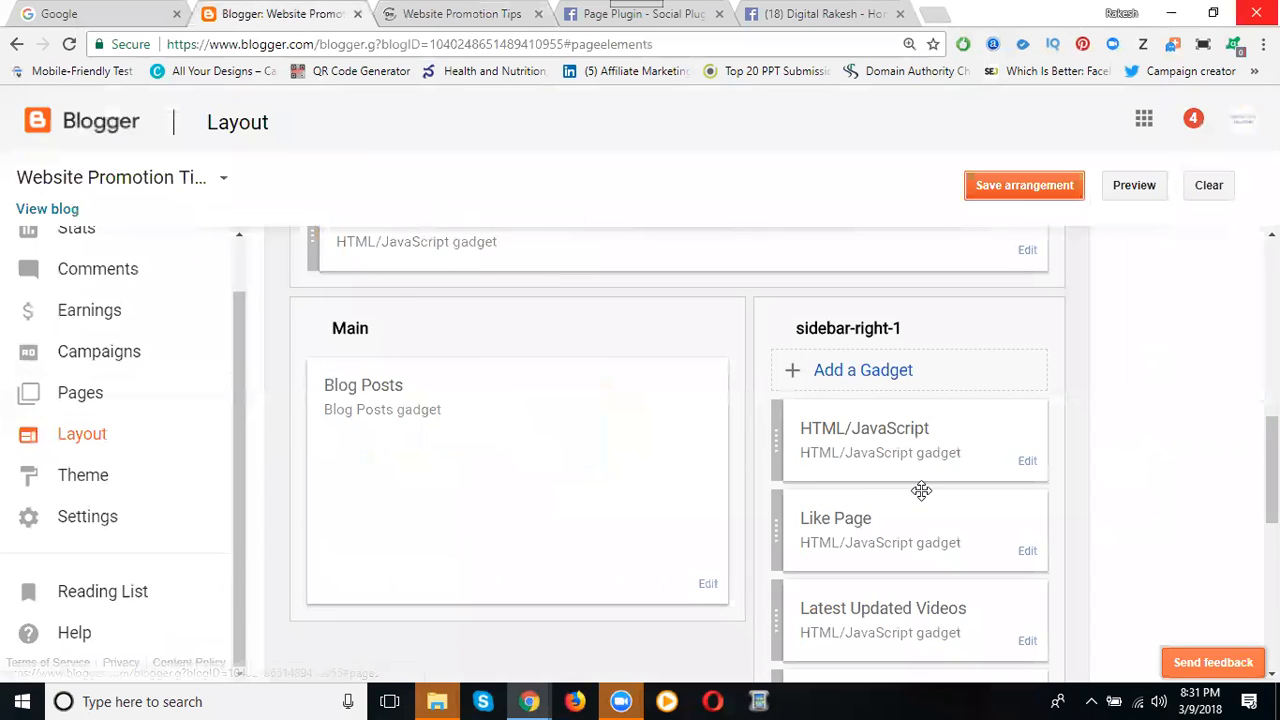
scroll(921, 490, down, 1)
scroll(863, 608, down, 2)
drag(871, 540, 846, 336)
click(1027, 199)
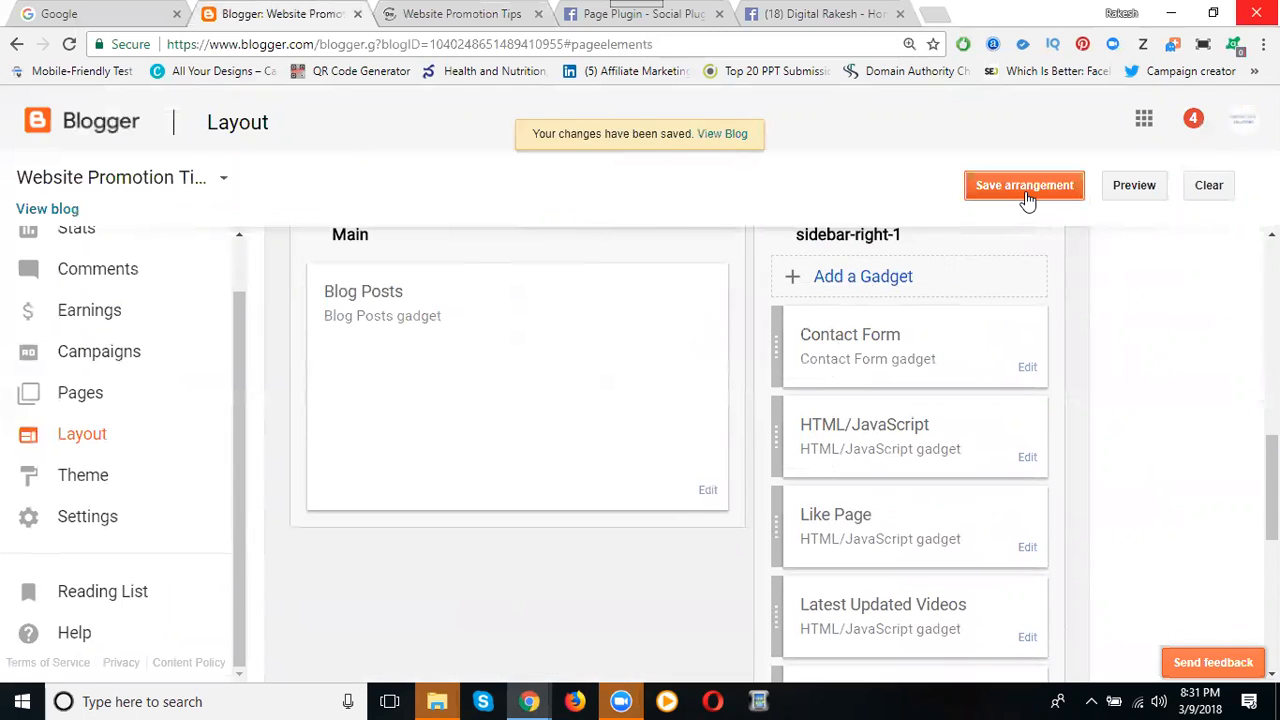
Step: Reload the blog in the incognito window and check the Contact Form's position relative to the Like Page box
click(546, 699)
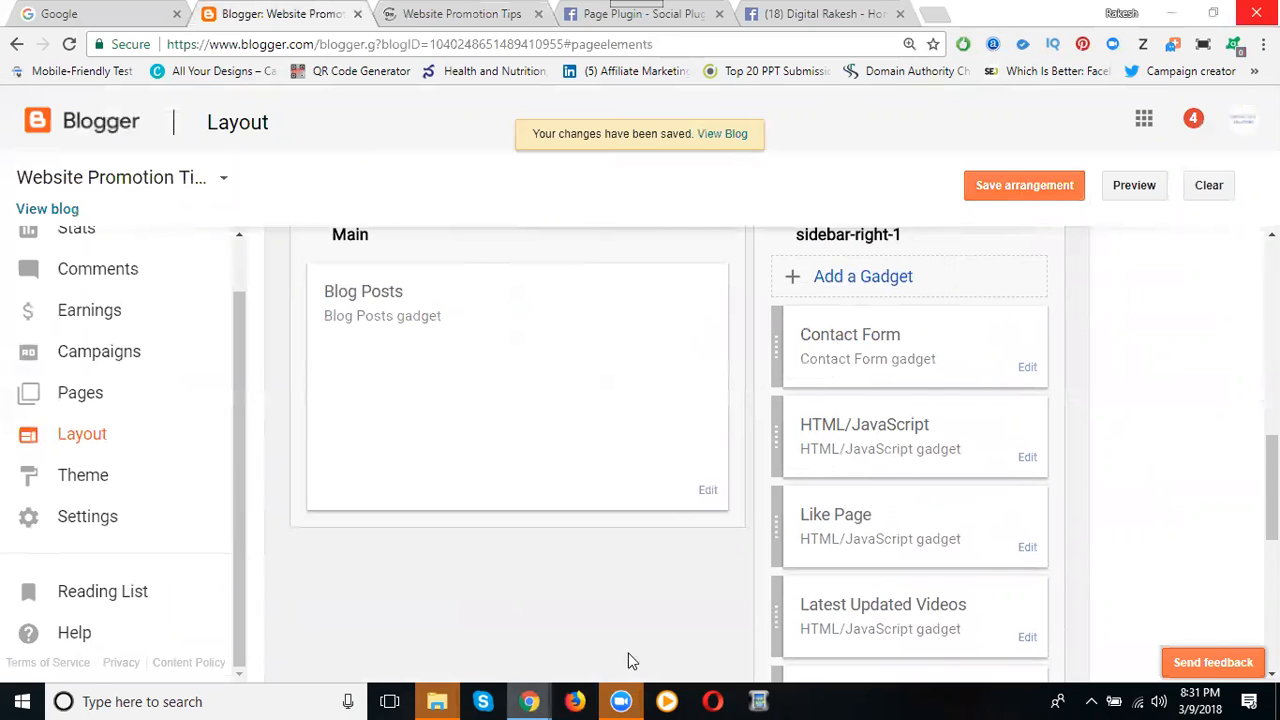
click(628, 648)
click(71, 44)
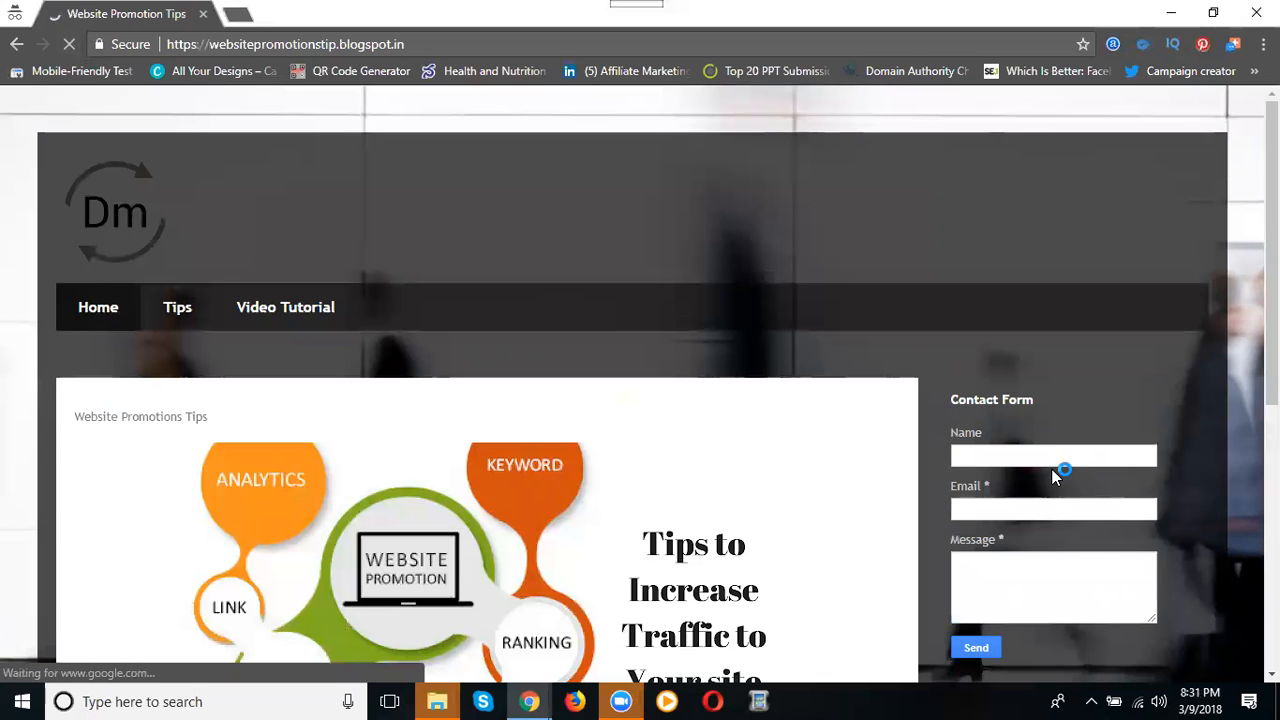
scroll(1046, 472, down, 6)
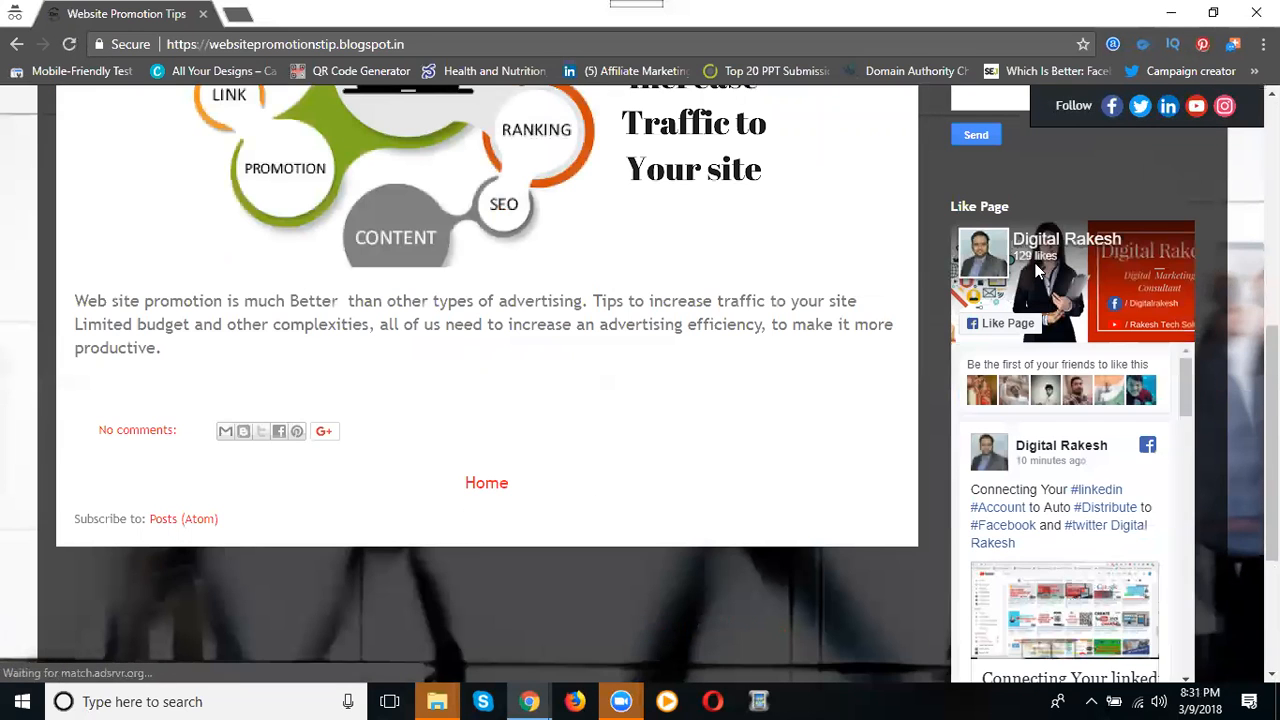
scroll(1034, 286, down, 2)
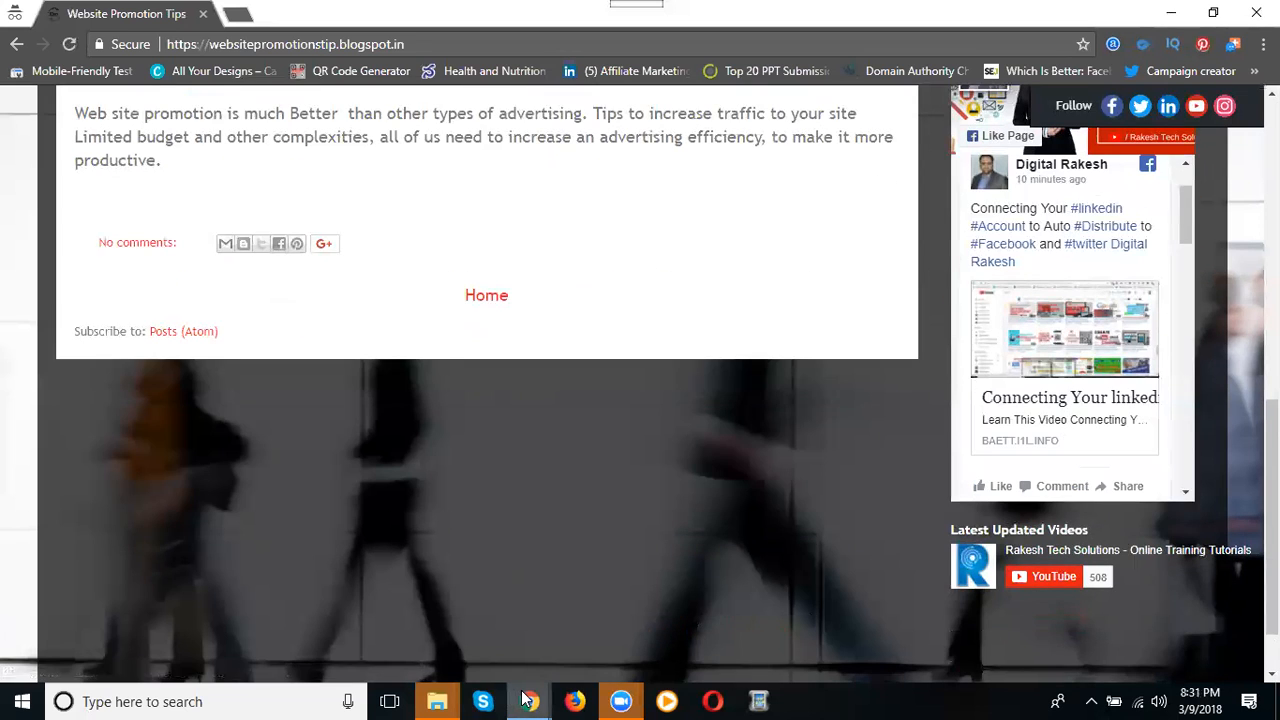
Step: Move the Latest Updated Videos gadget directly below Contact Form in the Blogger layout's sidebar-right-1 and save the arrangement
mouse_move(527, 700)
click(470, 625)
scroll(935, 533, down, 1)
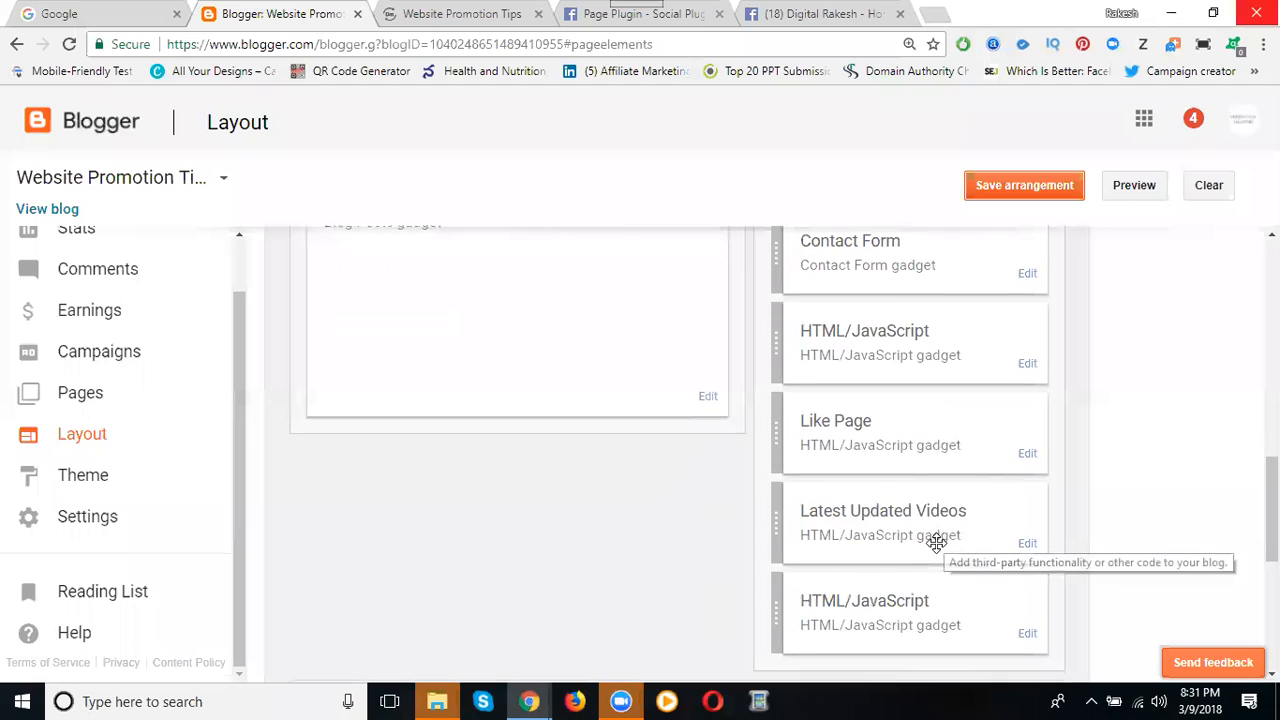
drag(928, 528, 923, 331)
click(1064, 195)
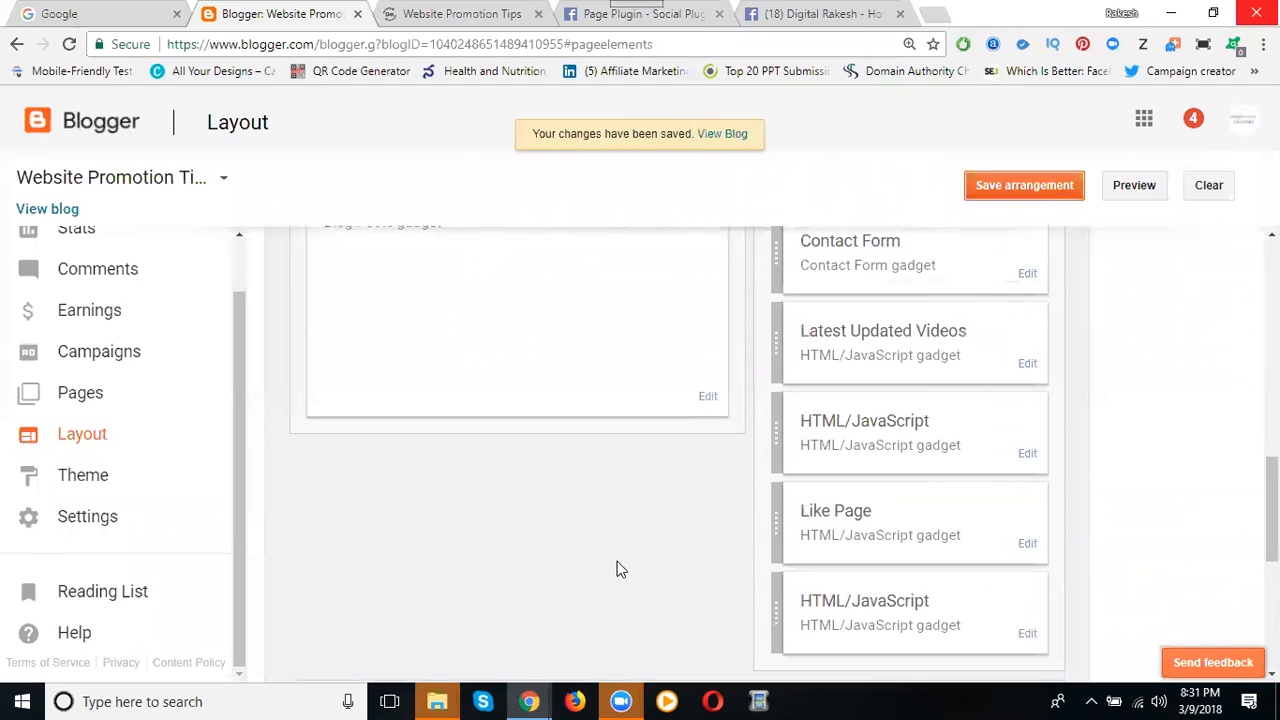
Step: Reload the incognito blog page and check the sidebar order of Contact Form, Latest Updated Videos and Like Page
mouse_move(529, 700)
click(613, 632)
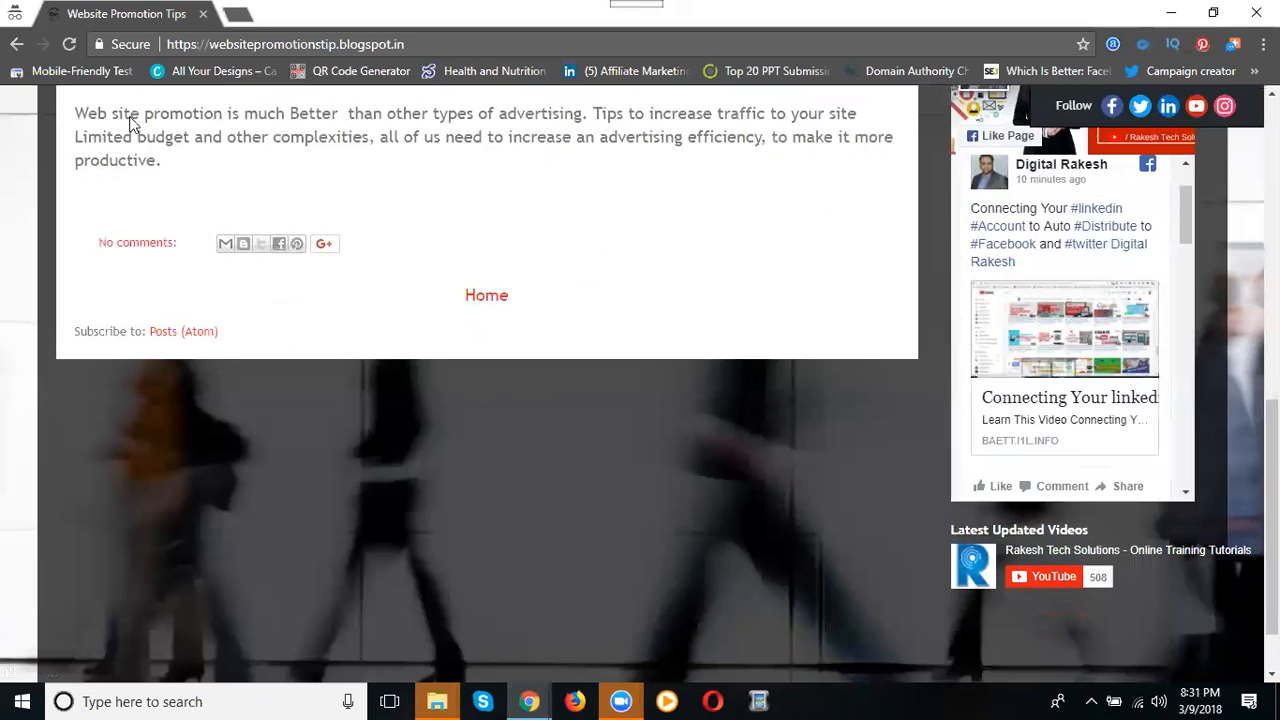
click(66, 49)
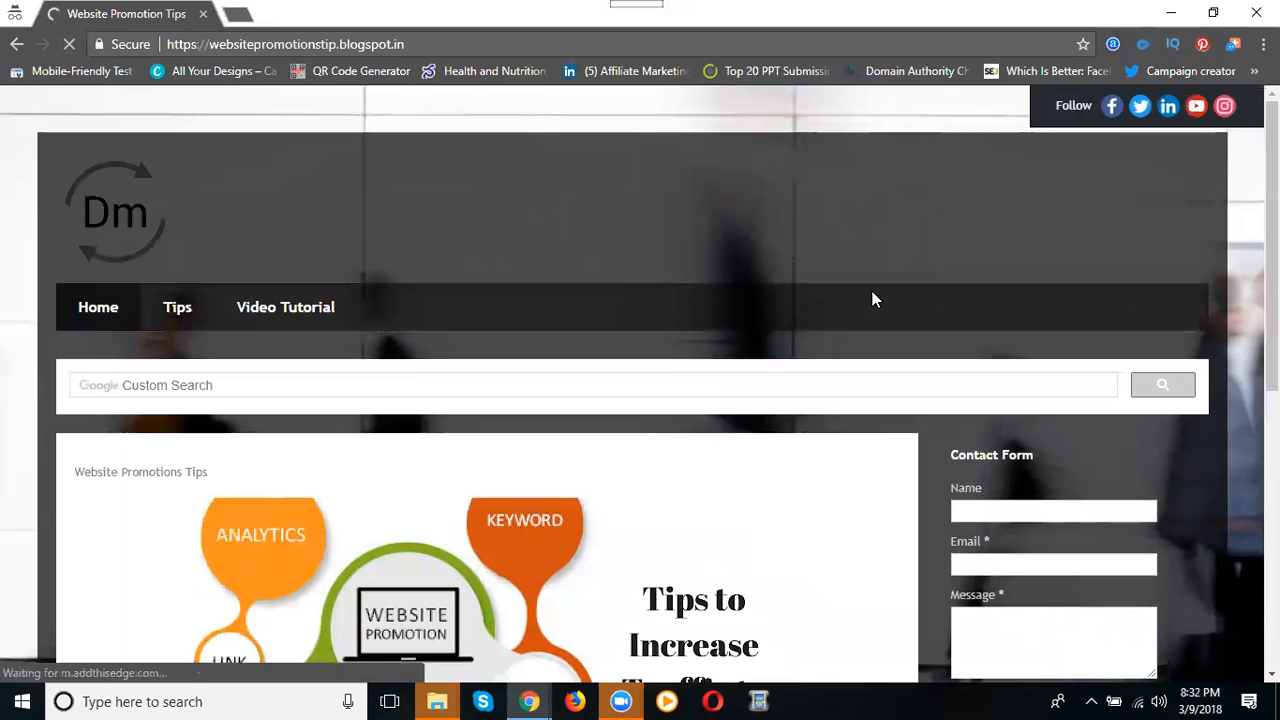
scroll(872, 295, down, 5)
scroll(872, 300, up, 2)
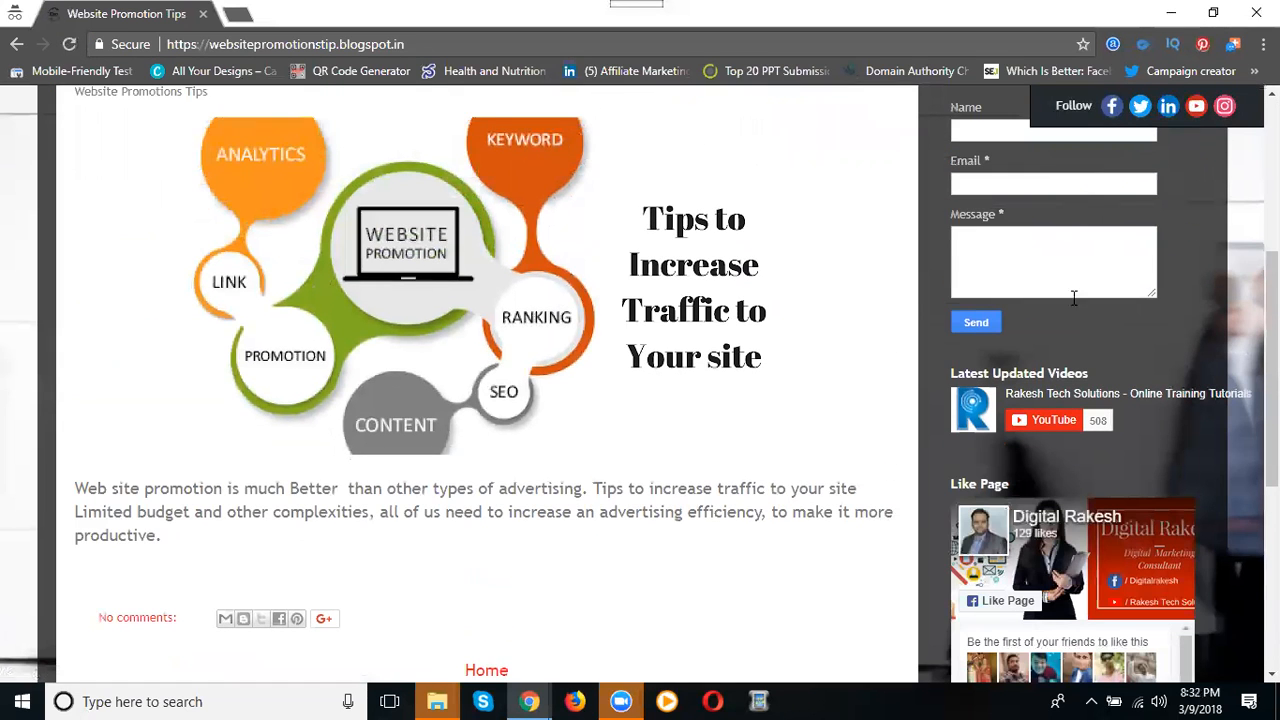
scroll(1063, 409, down, 5)
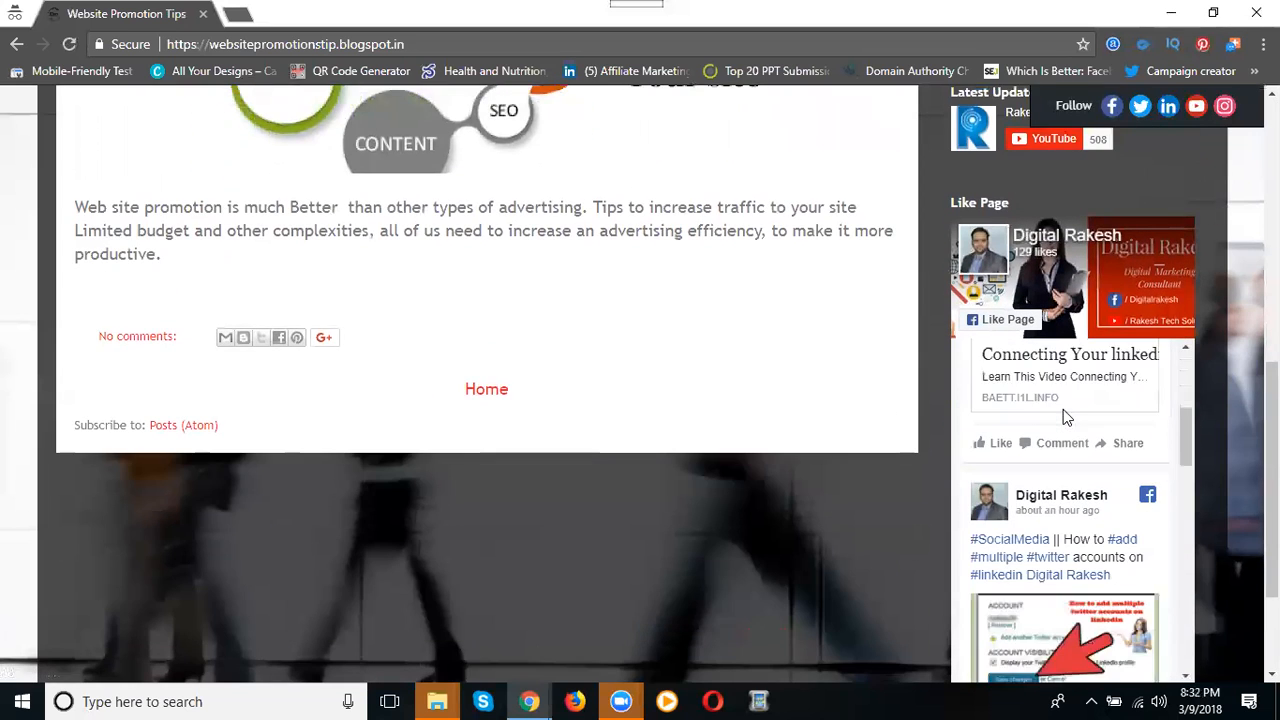
scroll(888, 465, down, 2)
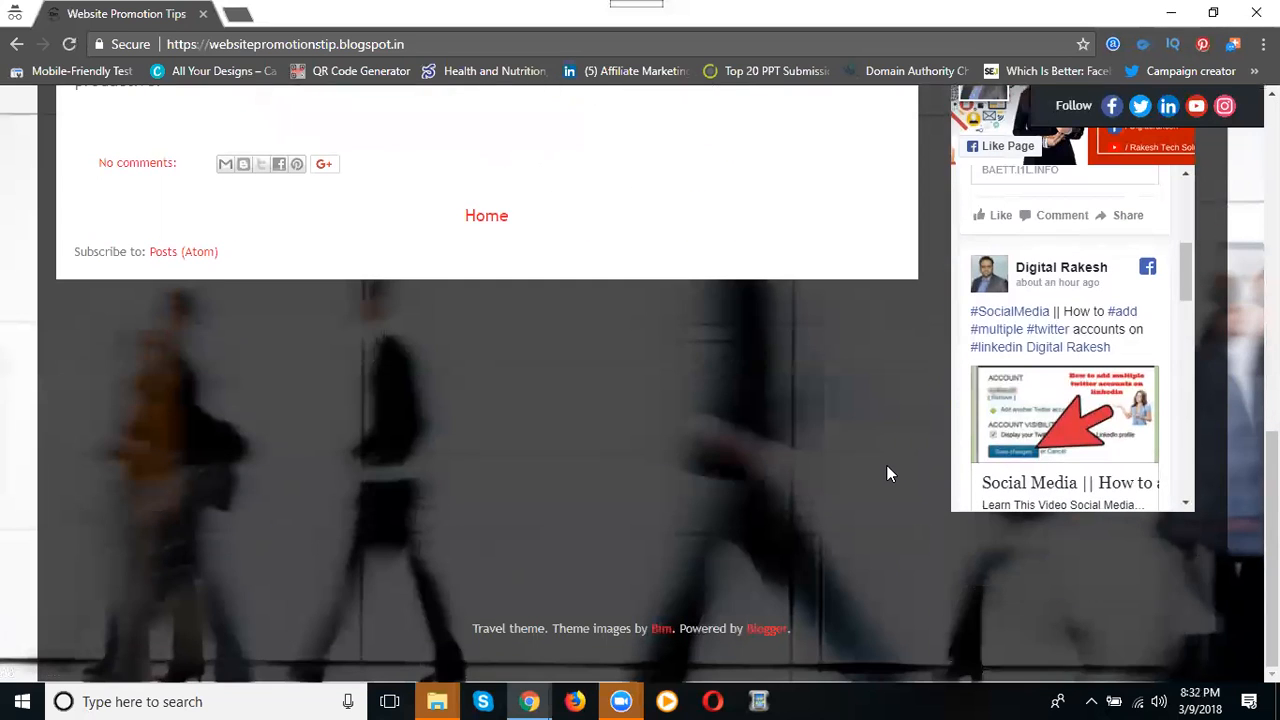
scroll(888, 474, up, 6)
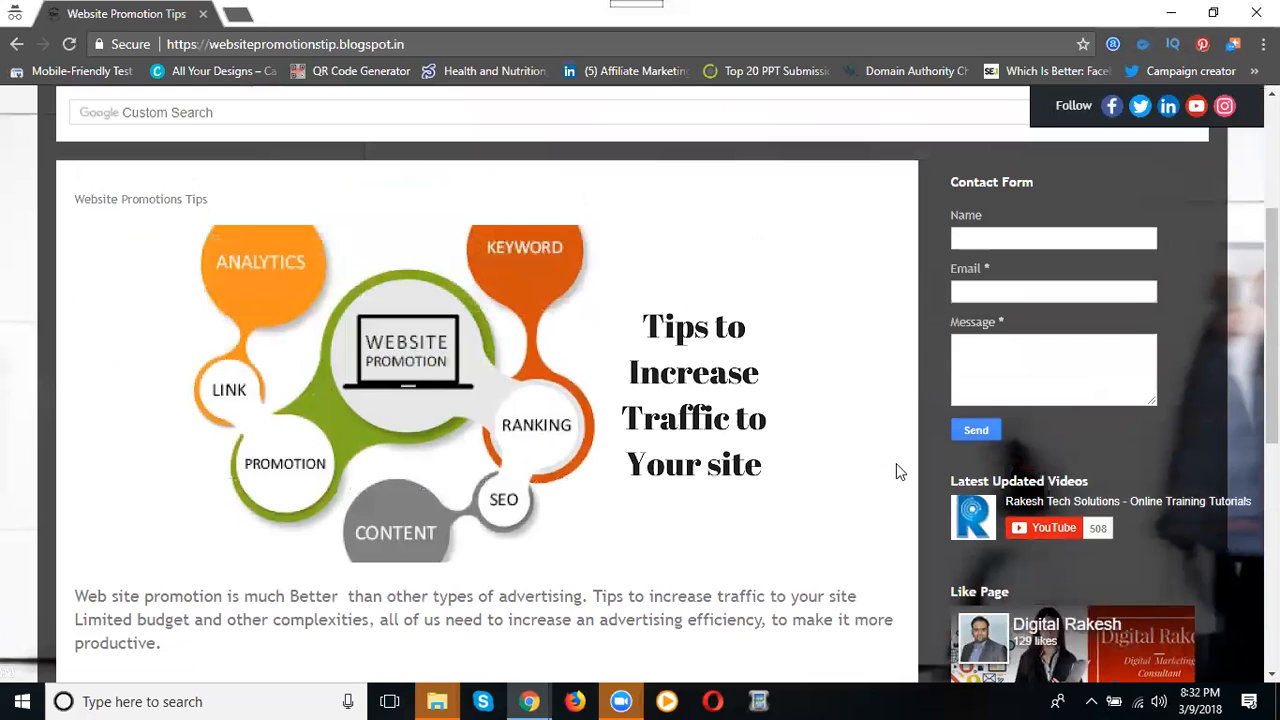
scroll(1040, 560, down, 1)
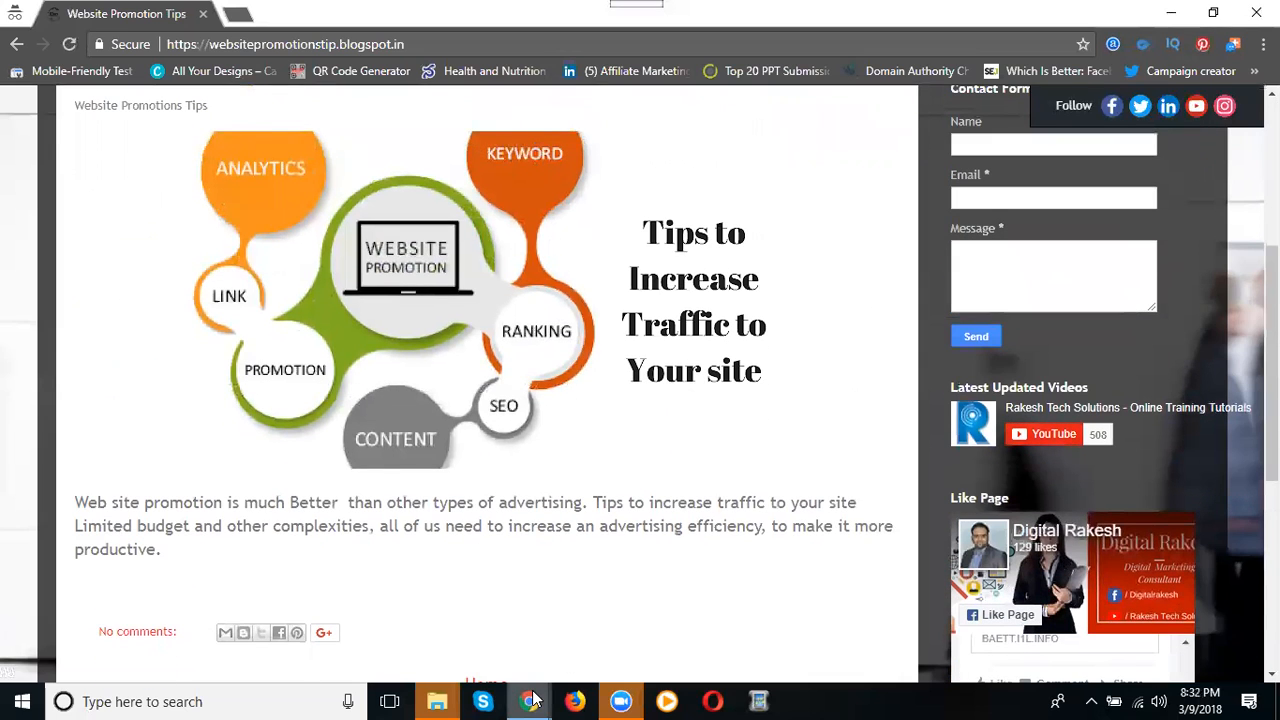
Step: Return to the main browser window and bring up the Facebook Page Plugin code dialog to review its snippets
mouse_move(532, 700)
click(482, 652)
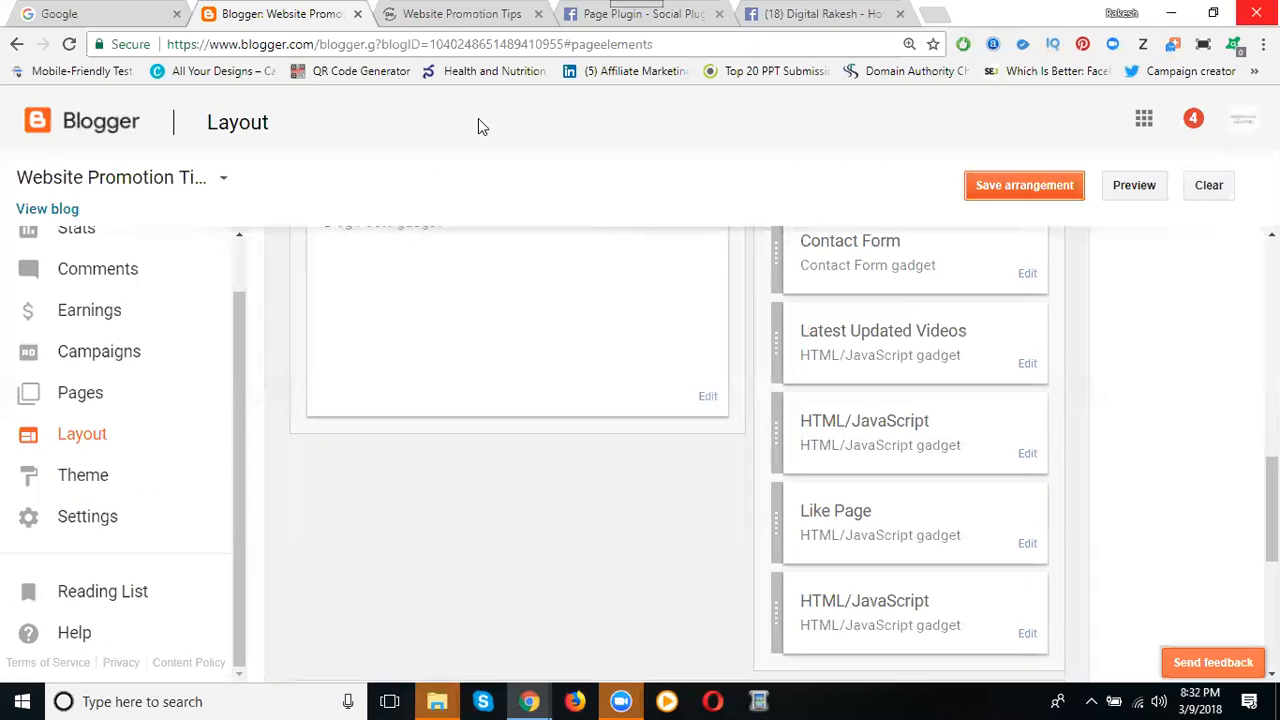
click(583, 25)
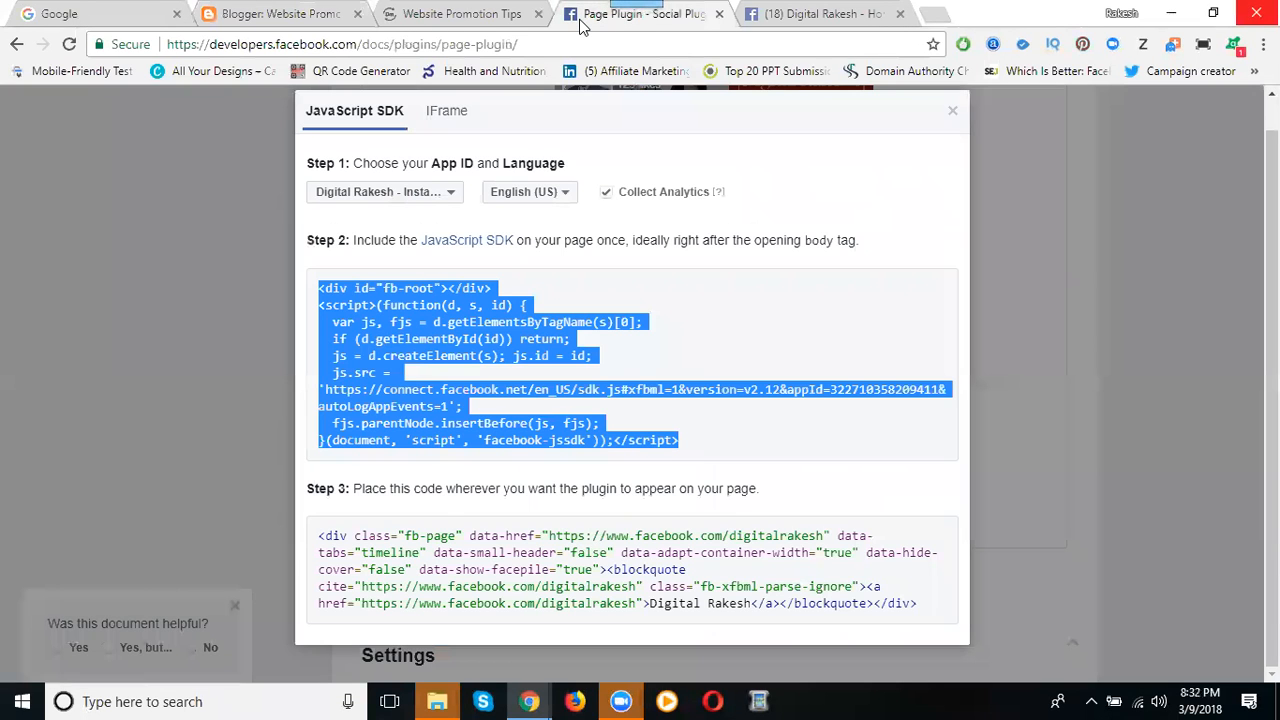